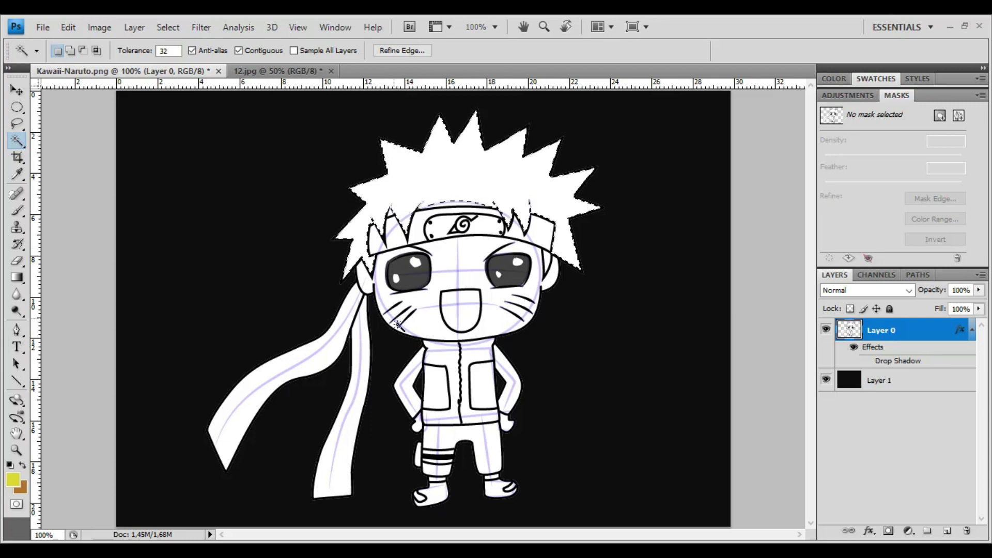
Step: Fill the selected hair and the small white gaps between the hair and the headband with the yellow foreground colour
{"action": "key", "text": "alt+BackSpace"}
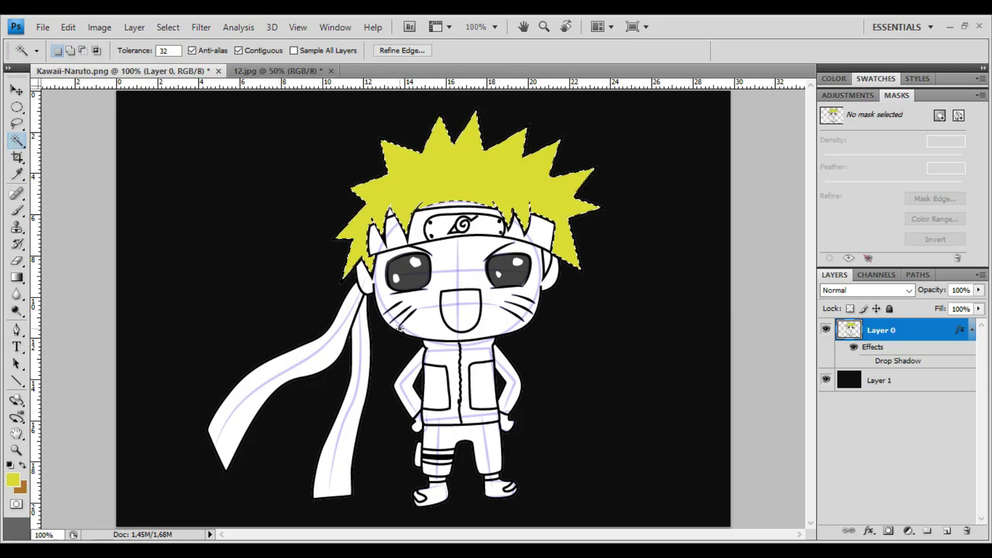
{"action": "key", "text": "ctrl+d"}
{"action": "left_click", "coordinate": [475, 216], "text": "ctrl"}
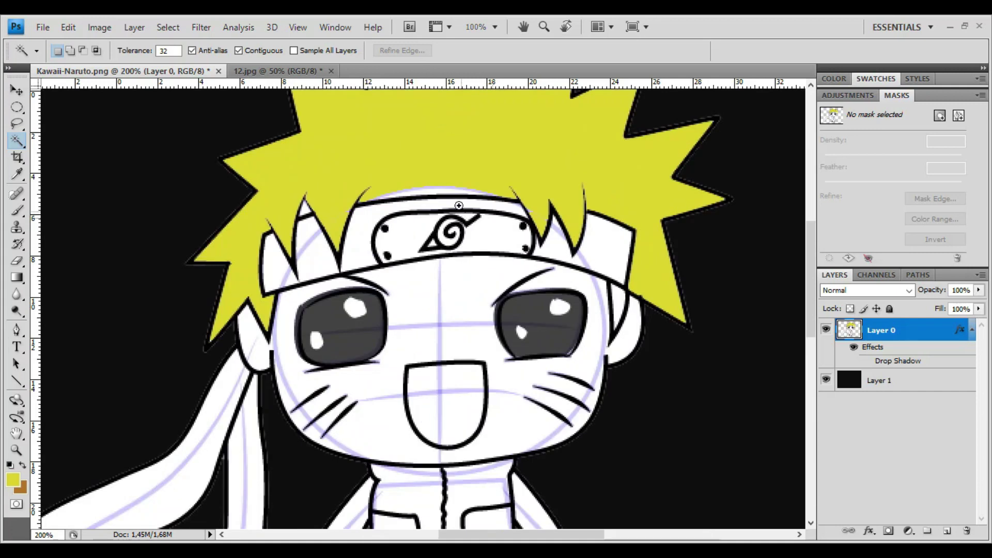
{"action": "left_click", "coordinate": [458, 194]}
{"action": "left_click", "coordinate": [443, 191], "text": "shift"}
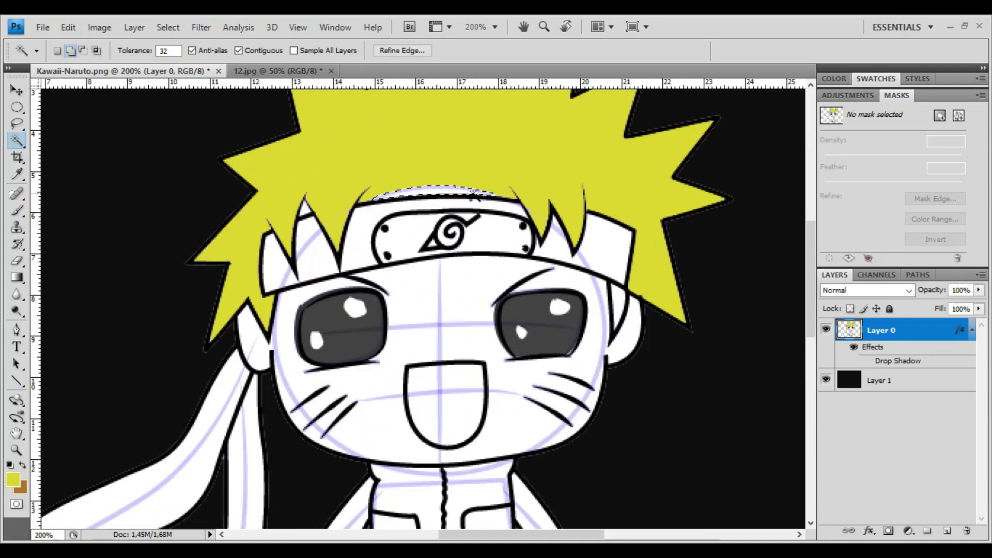
{"action": "left_click", "coordinate": [306, 208], "text": "shift"}
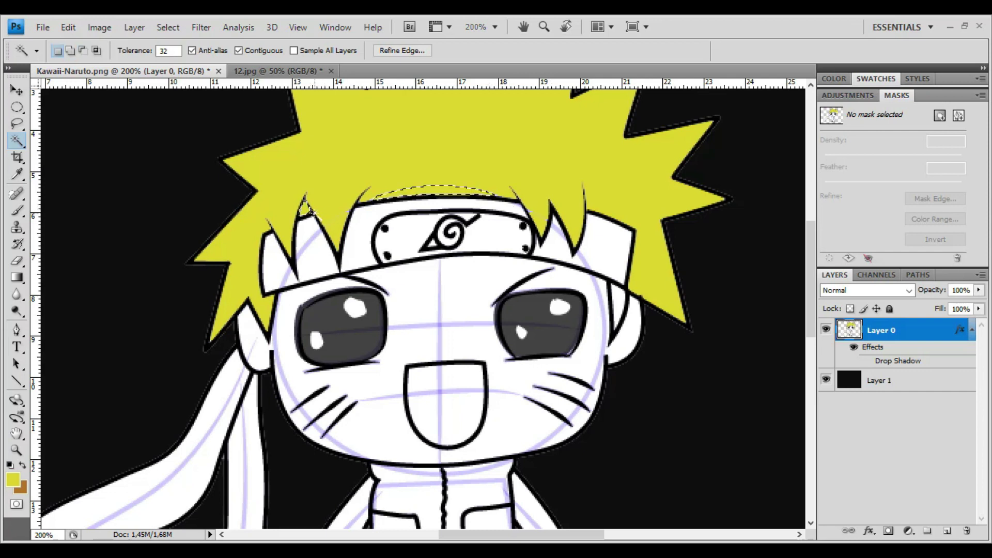
{"action": "key", "text": "ctrl+d"}
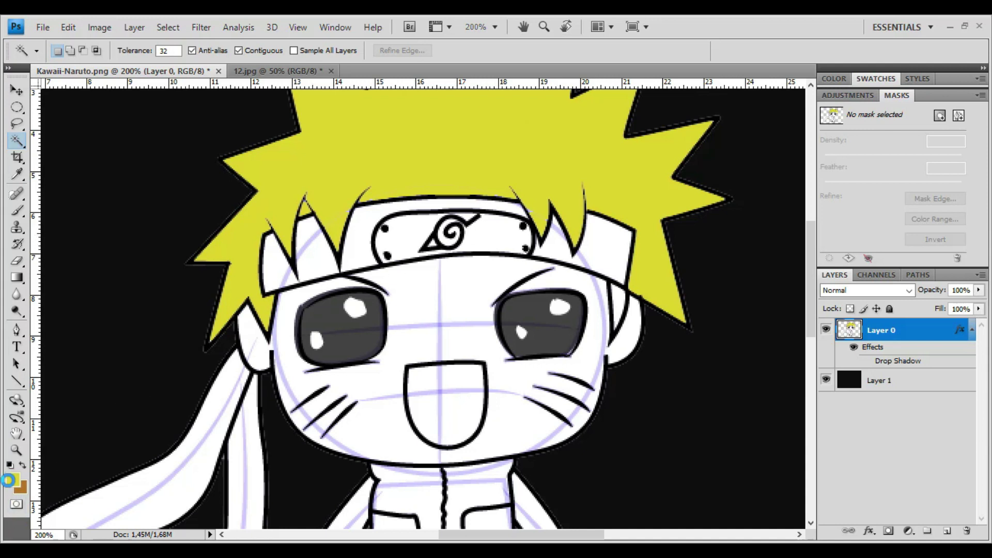
Step: Set the foreground colour to grey 8d8c84 and fill the headband's metal plate, including the area enclosed by its symbol
{"action": "left_click", "coordinate": [13, 480]}
{"action": "mouse_move", "coordinate": [589, 299]}
{"action": "left_mouse_down"}
{"action": "mouse_move", "coordinate": [565, 301]}
{"action": "mouse_move", "coordinate": [553, 242]}
{"action": "left_mouse_up"}
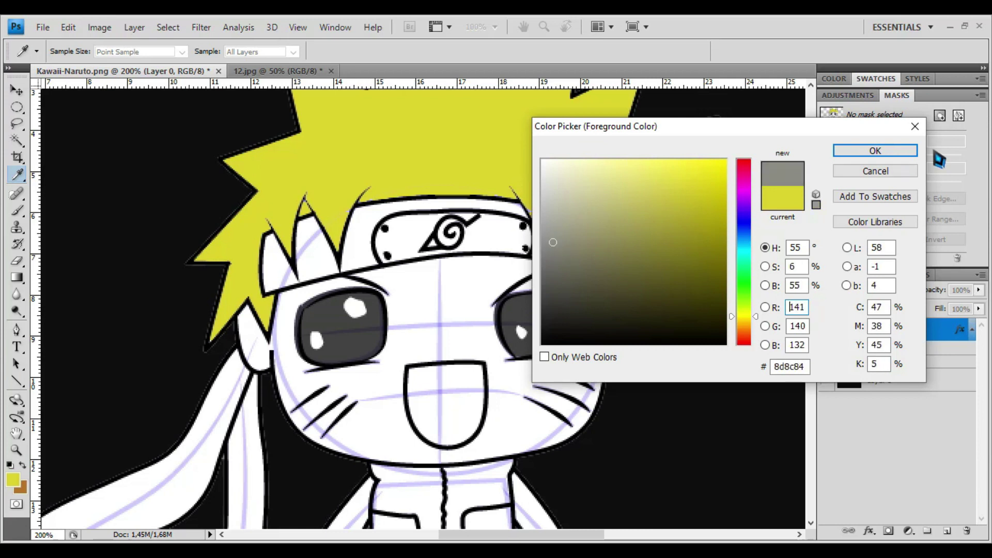
{"action": "left_click", "coordinate": [875, 150]}
{"action": "left_click", "coordinate": [407, 248]}
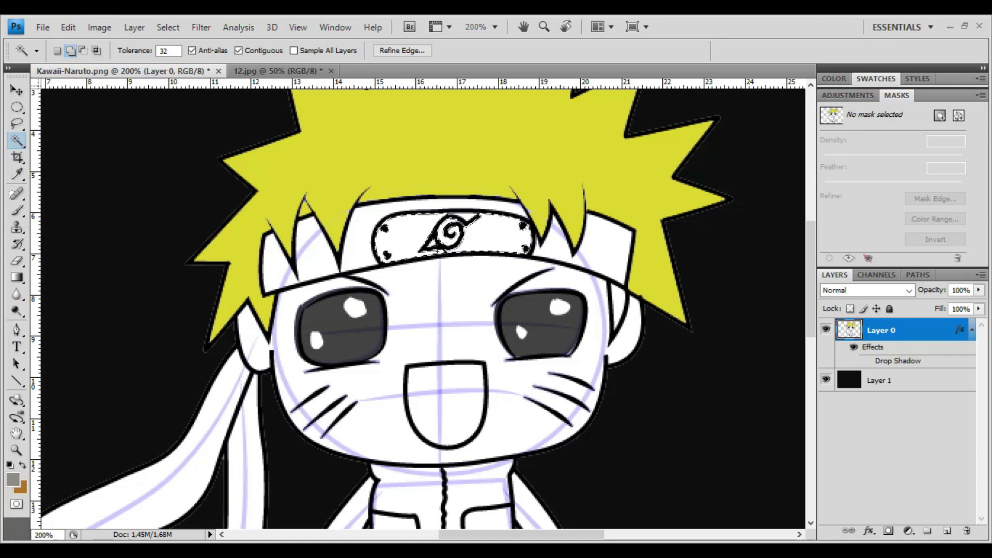
{"action": "key", "text": "alt+BackSpace"}
{"action": "key", "text": "ctrl+d"}
{"action": "left_click", "coordinate": [469, 218], "text": "shift"}
{"action": "key", "text": "alt+BackSpace"}
{"action": "key", "text": "ctrl+d"}
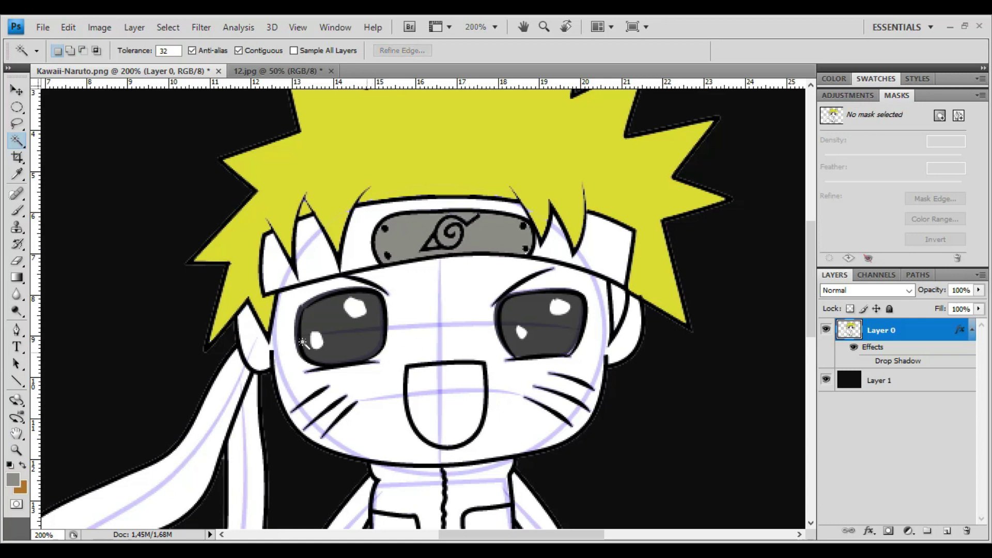
Step: Set the foreground colour to near-black 1b1b1b and fill all the headband cloth sections around the plate and between the hair spikes
{"action": "left_click", "coordinate": [13, 480]}
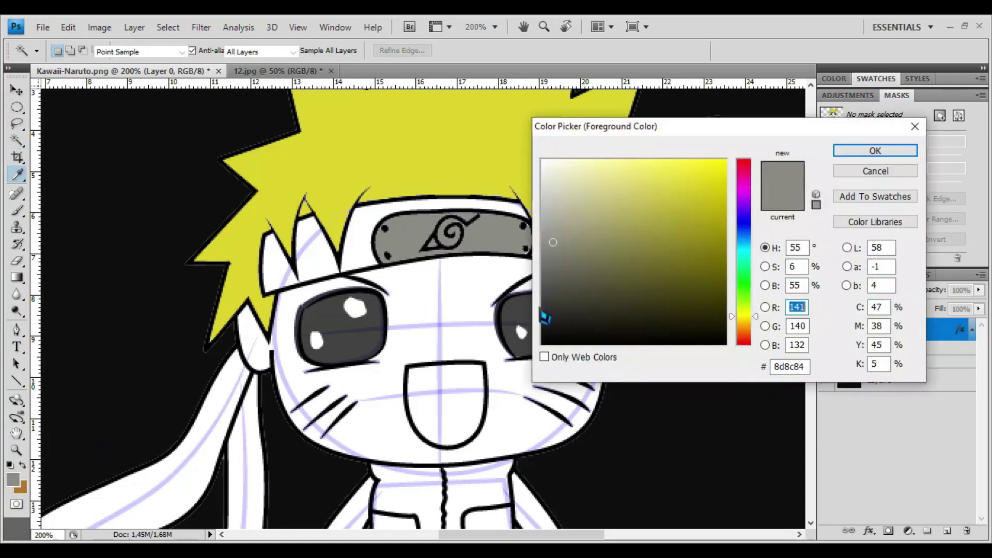
{"action": "left_click", "coordinate": [569, 296]}
{"action": "left_click_drag", "start_coordinate": [569, 296], "coordinate": [530, 325]}
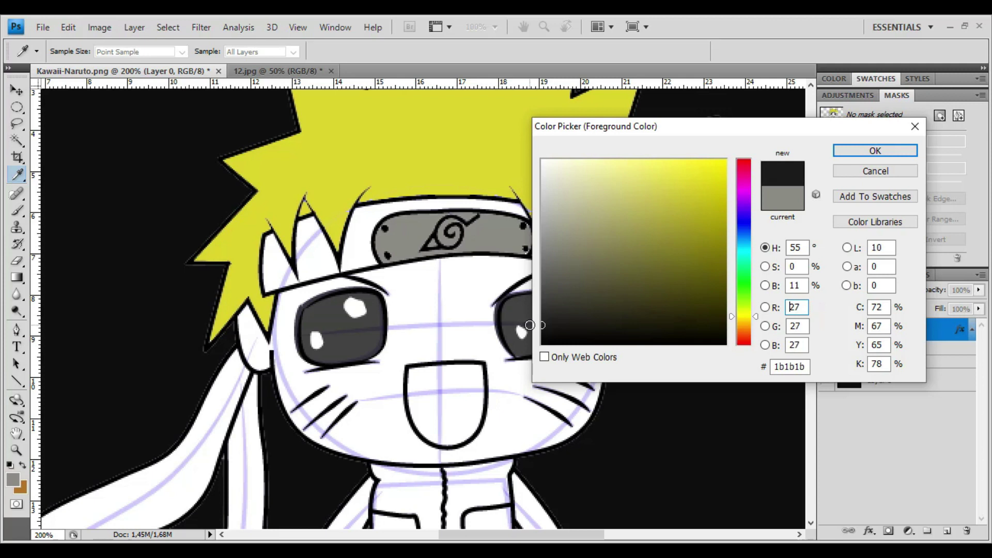
{"action": "left_click", "coordinate": [854, 150]}
{"action": "key", "text": "w"}
{"action": "left_click", "coordinate": [368, 252]}
{"action": "left_click", "coordinate": [320, 263], "text": "shift"}
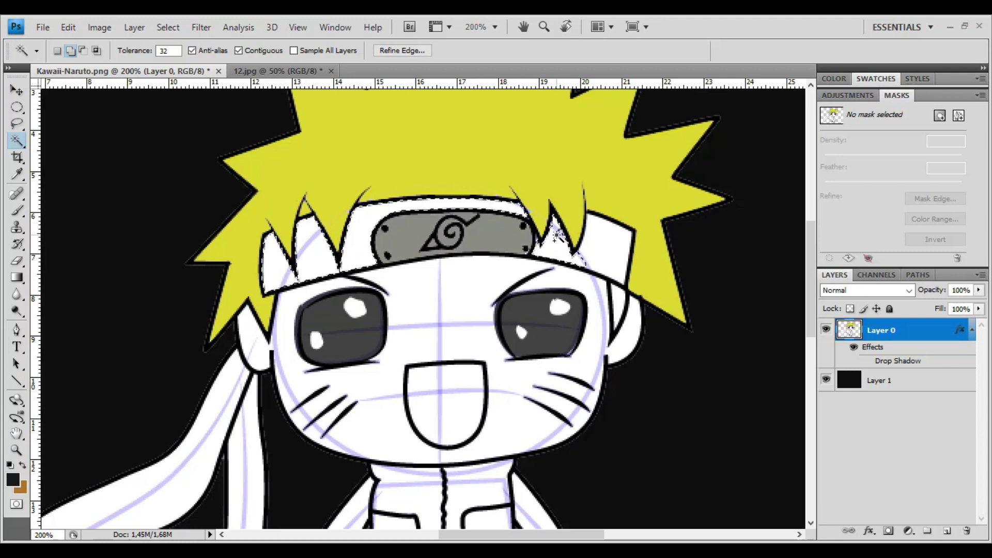
{"action": "left_click", "coordinate": [616, 260]}
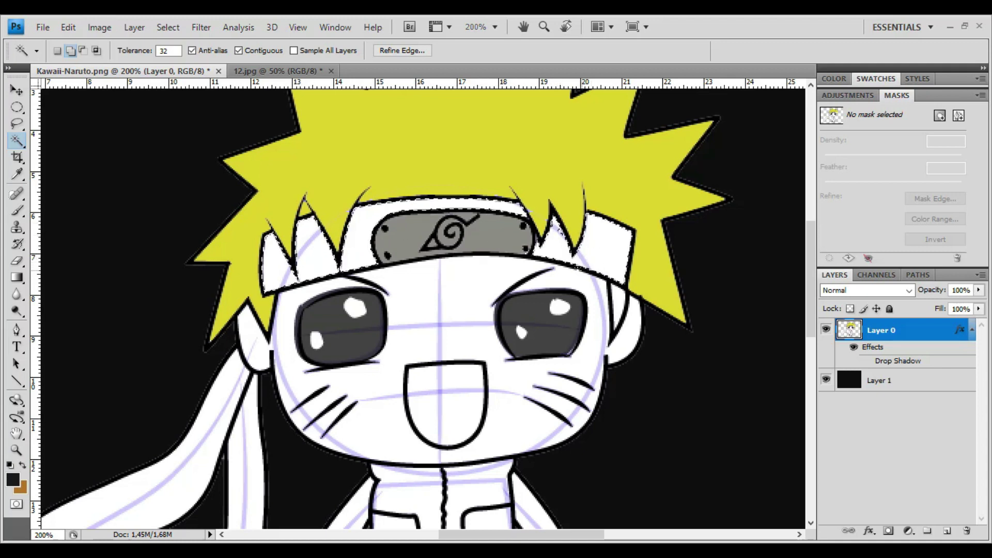
{"action": "key", "text": "alt+Delete"}
{"action": "key", "text": "alt+BackSpace"}
{"action": "key", "text": "ctrl+d"}
Step: Fill both trailing headband ribbons, including their guide lines, with the near-black foreground colour and hide Layer 1
{"action": "left_click_drag", "start_coordinate": [249, 384], "coordinate": [372, 214]}
{"action": "left_click", "coordinate": [329, 267]}
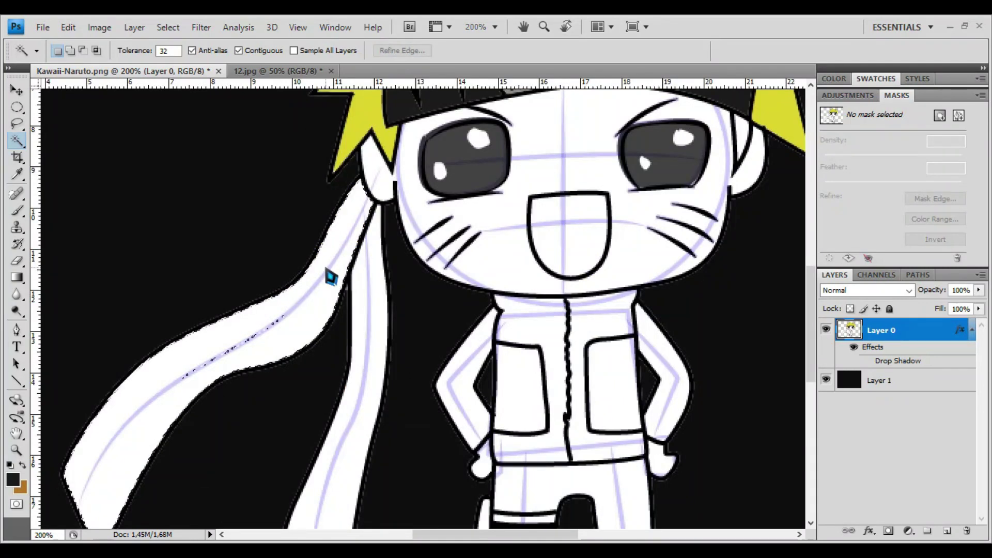
{"action": "left_click", "coordinate": [206, 367]}
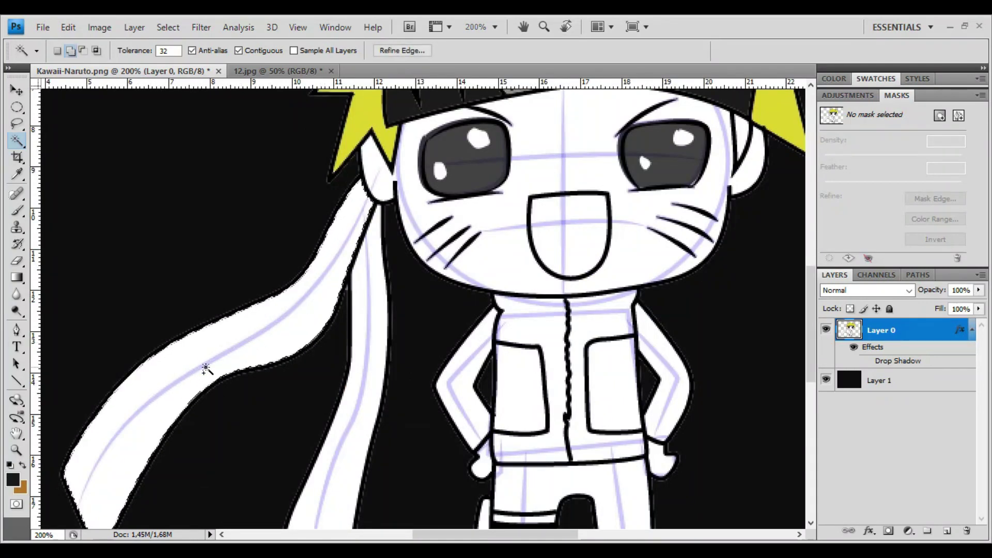
{"action": "left_click", "coordinate": [373, 322]}
{"action": "left_click", "coordinate": [365, 338]}
{"action": "left_click_drag", "start_coordinate": [376, 381], "coordinate": [395, 217]}
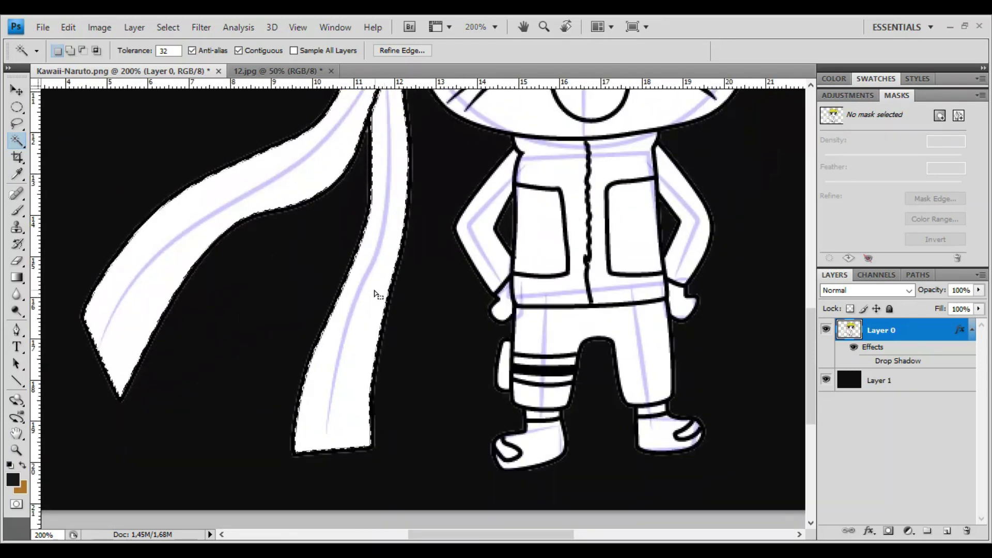
{"action": "key", "text": "alt+BackSpace"}
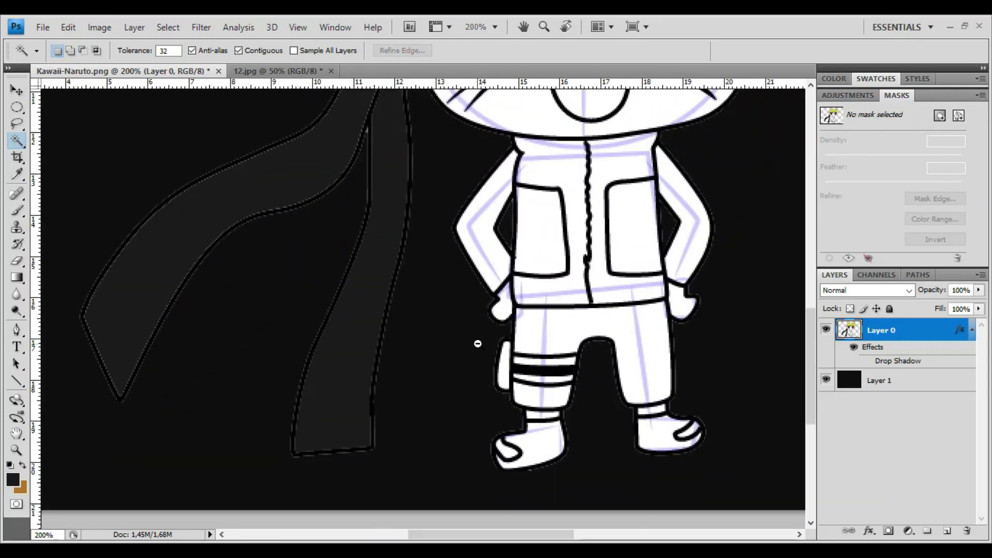
{"action": "left_click", "coordinate": [477, 343], "text": "alt"}
{"action": "left_click", "coordinate": [826, 380]}
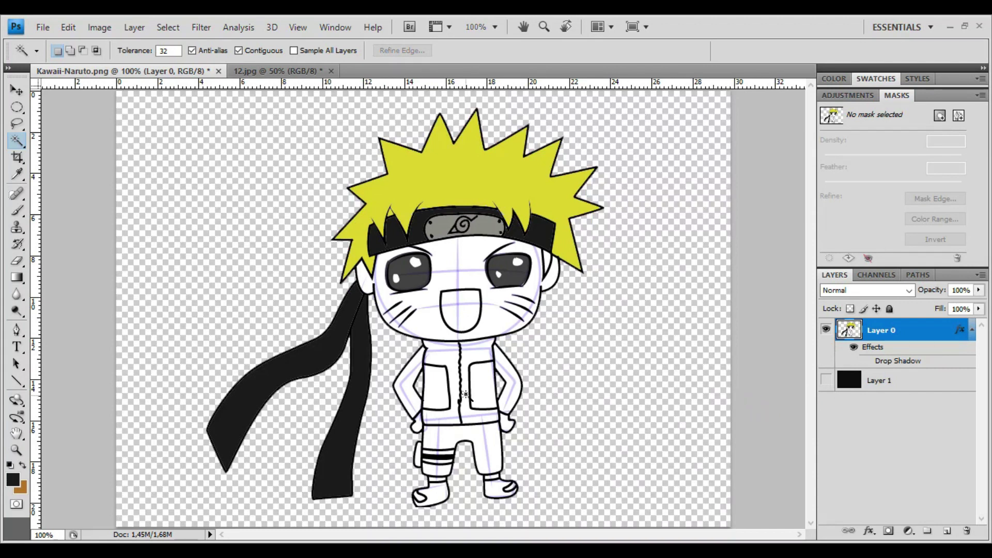
Step: Set the foreground colour to dark olive 464539 and fill the vest around its pockets, including the sketch guide lines
{"action": "left_click", "coordinate": [489, 377], "text": "ctrl"}
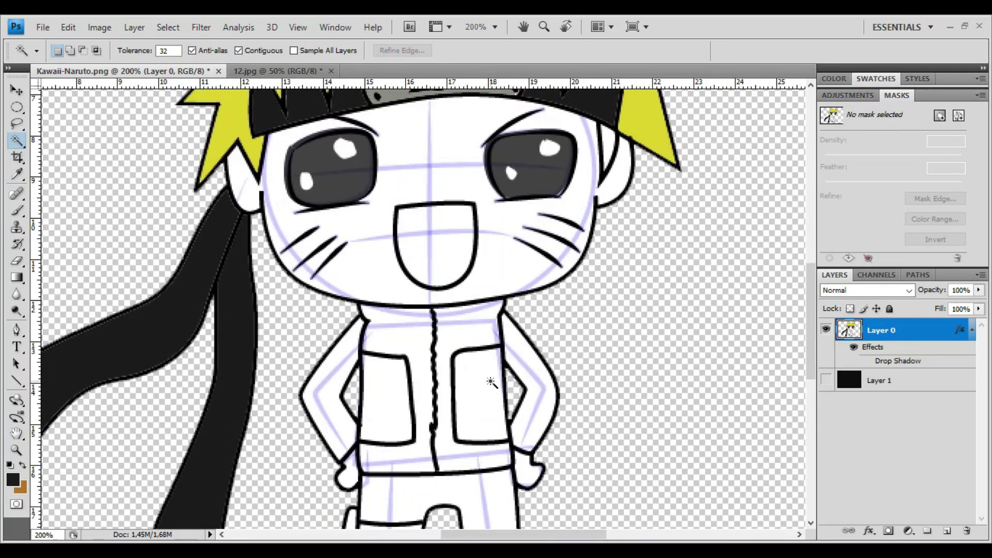
{"action": "left_click", "coordinate": [12, 480]}
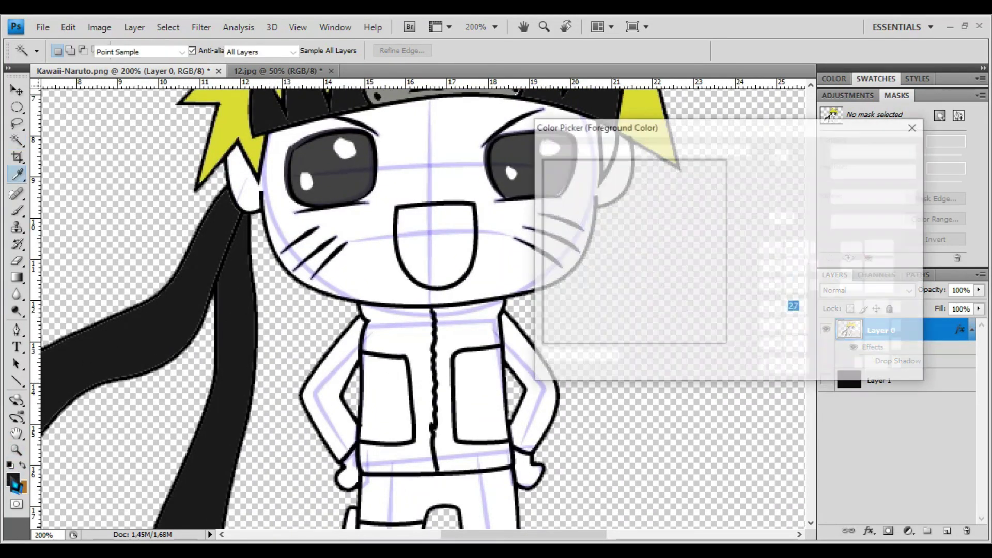
{"action": "mouse_move", "coordinate": [582, 282]}
{"action": "left_mouse_down"}
{"action": "mouse_move", "coordinate": [569, 281]}
{"action": "mouse_move", "coordinate": [580, 310]}
{"action": "mouse_move", "coordinate": [577, 294]}
{"action": "left_mouse_up"}
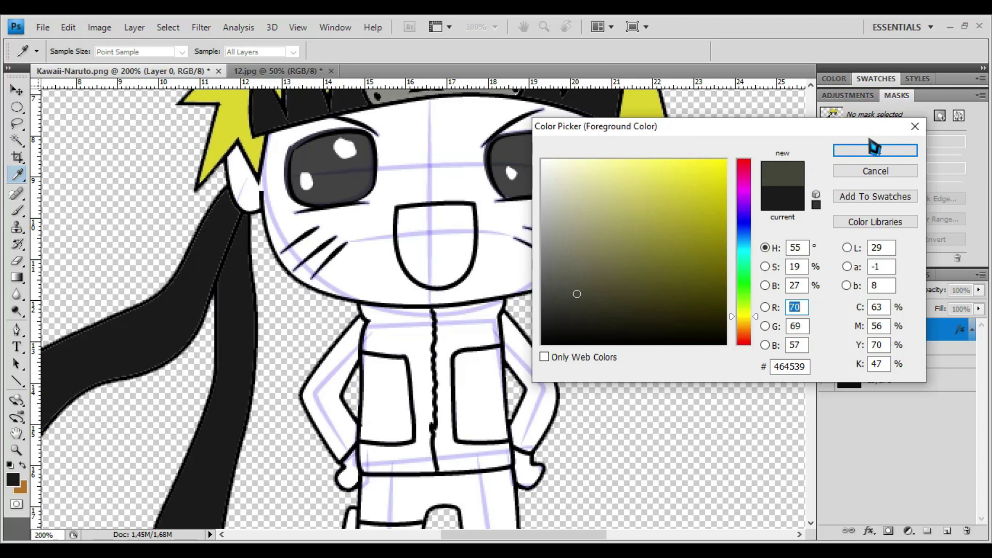
{"action": "left_click", "coordinate": [875, 150]}
{"action": "left_click_drag", "start_coordinate": [487, 371], "coordinate": [505, 317]}
{"action": "left_click", "coordinate": [482, 281]}
{"action": "key", "text": "shift"}
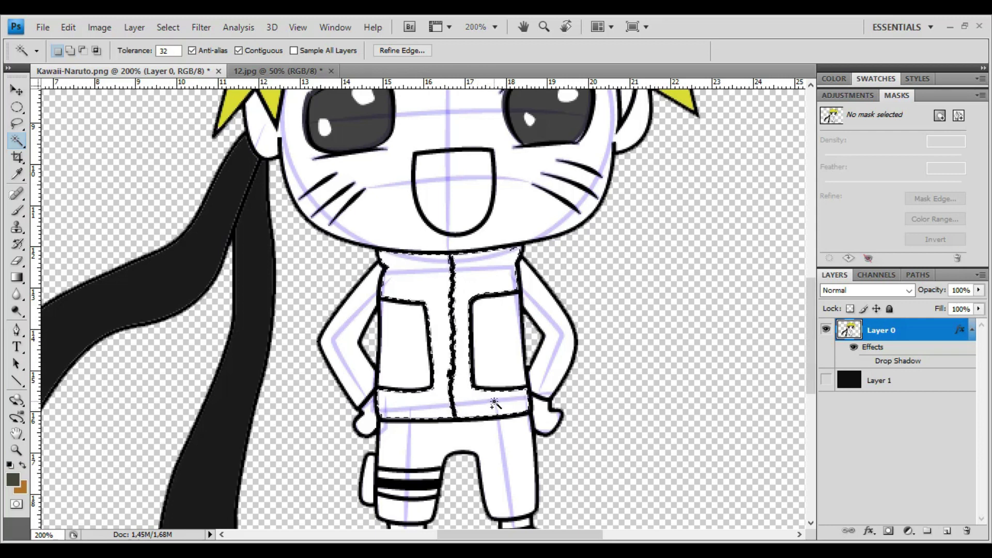
{"action": "key", "text": "ctrl+d"}
Step: Fill the leftover light specks at the vest's right collar corner and along both side edges above the pockets with dark olive
{"action": "scroll", "coordinate": [490, 291], "scroll_direction": "up", "scroll_amount": 1}
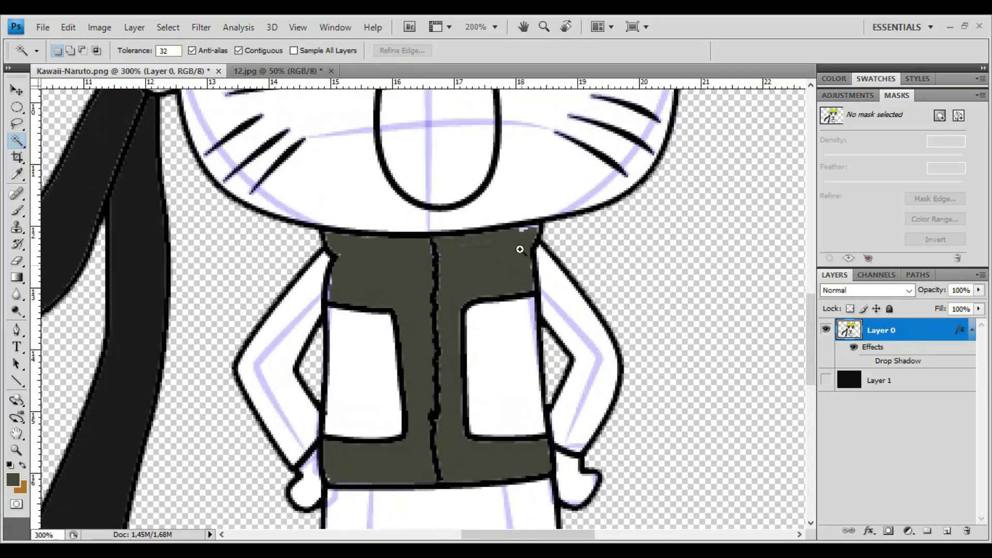
{"action": "left_click", "coordinate": [532, 233], "text": "shift"}
{"action": "key", "text": "ctrl+d"}
{"action": "left_click", "coordinate": [532, 226]}
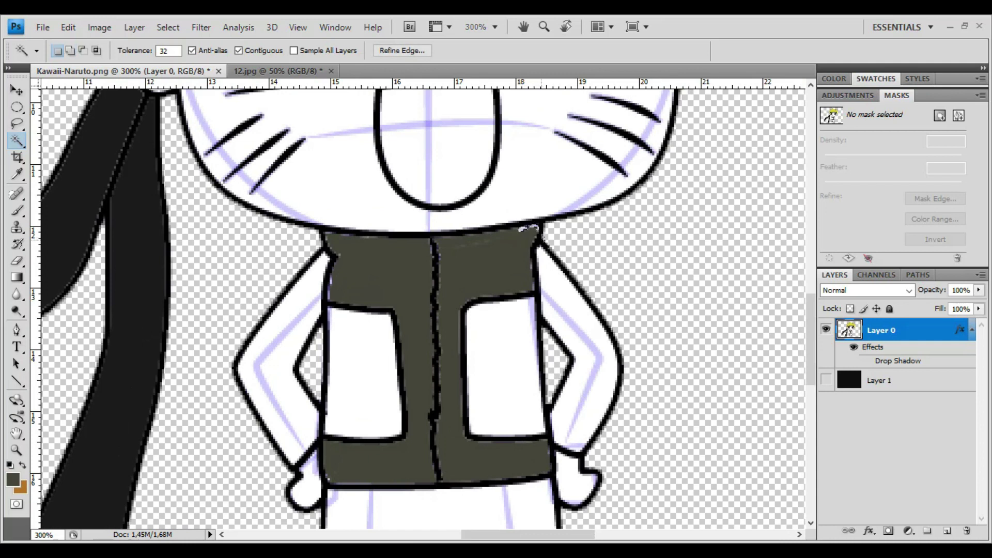
{"action": "key", "text": "ctrl+d"}
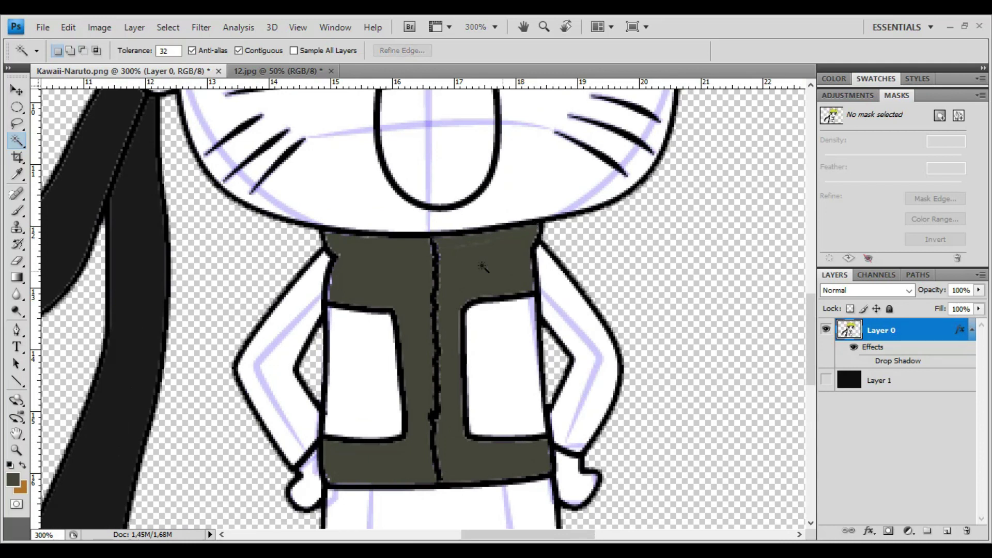
{"action": "left_click", "coordinate": [330, 282], "text": "shift"}
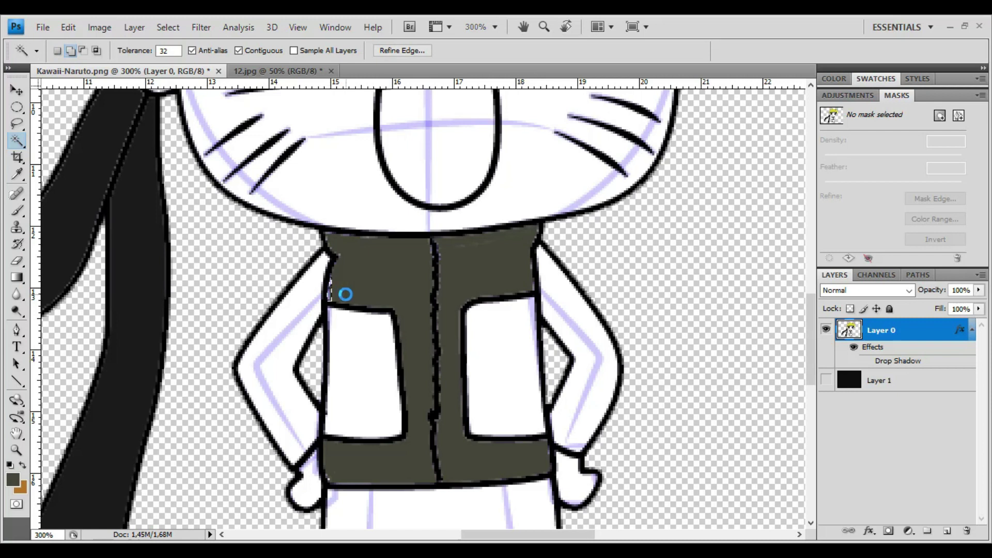
{"action": "key", "text": "ctrl+d"}
{"action": "left_click", "coordinate": [535, 288]}
{"action": "left_click", "coordinate": [534, 290]}
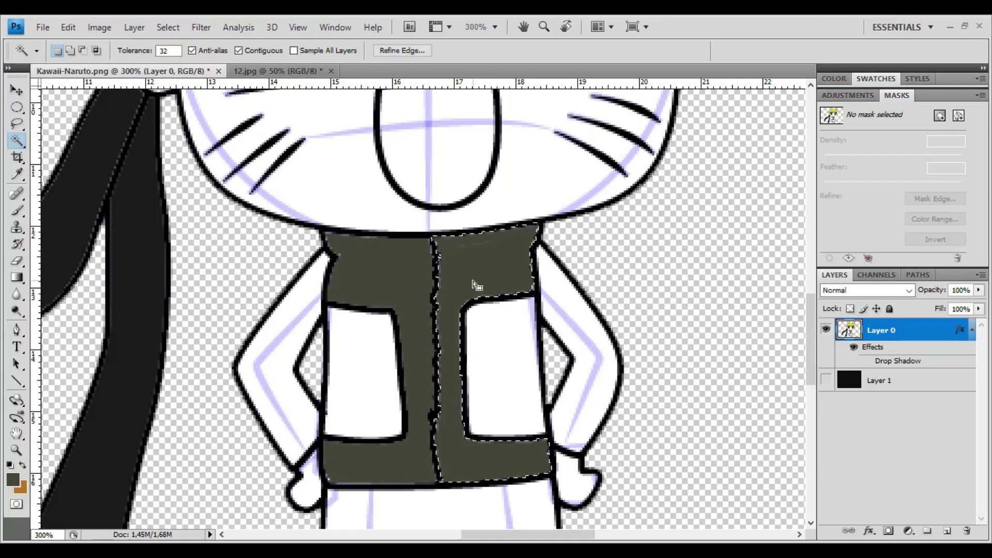
{"action": "key", "text": "ctrl+d"}
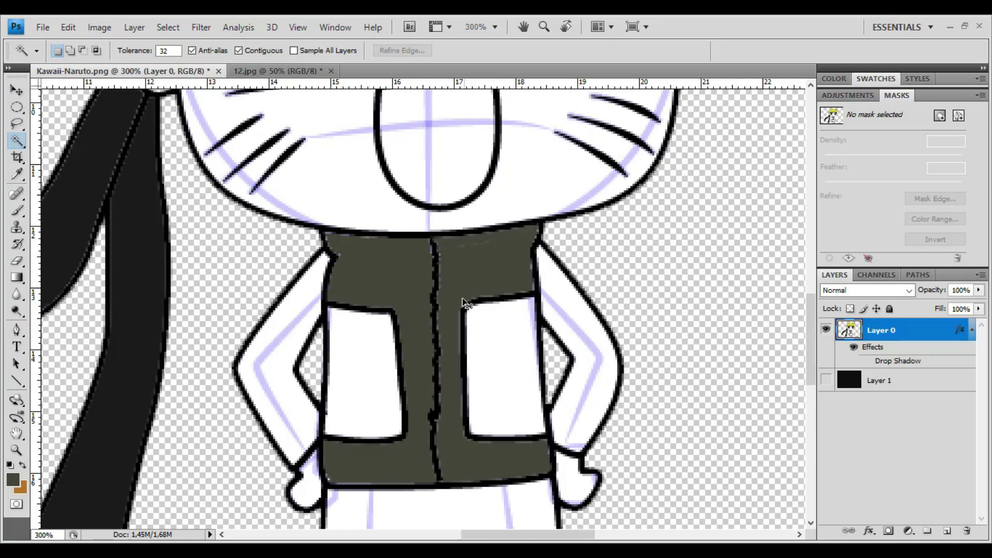
Step: Fill the remaining light specks along the vest's upper left collar edge with dark olive
{"action": "left_click", "coordinate": [360, 262], "text": "ctrl"}
{"action": "left_click", "coordinate": [352, 250], "text": "ctrl"}
{"action": "left_click", "coordinate": [316, 235]}
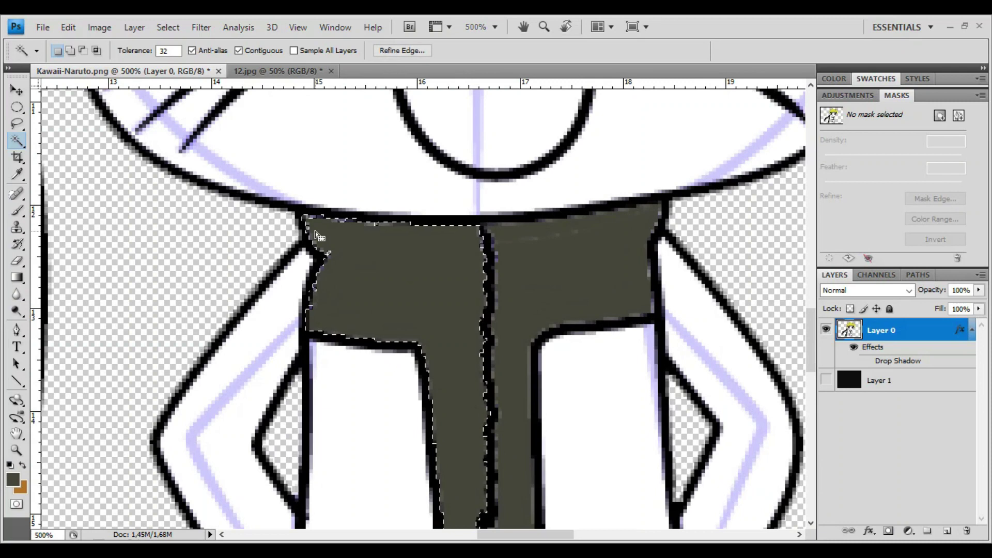
{"action": "key", "text": "ctrl+d"}
{"action": "left_click", "coordinate": [309, 217]}
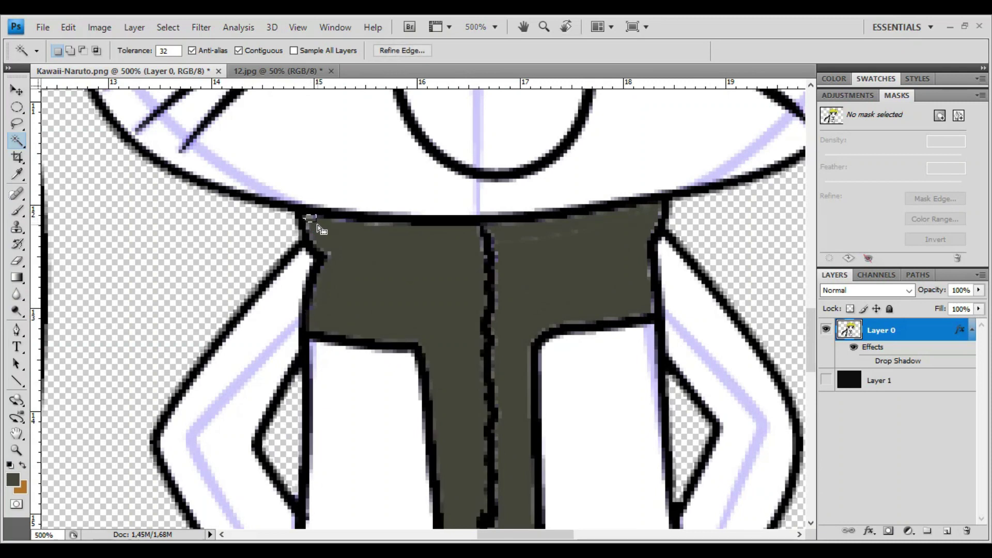
{"action": "key", "text": "ctrl+d"}
{"action": "left_click", "coordinate": [340, 225]}
{"action": "key", "text": "ctrl+d"}
{"action": "left_click", "coordinate": [478, 316], "text": "ctrl+alt"}
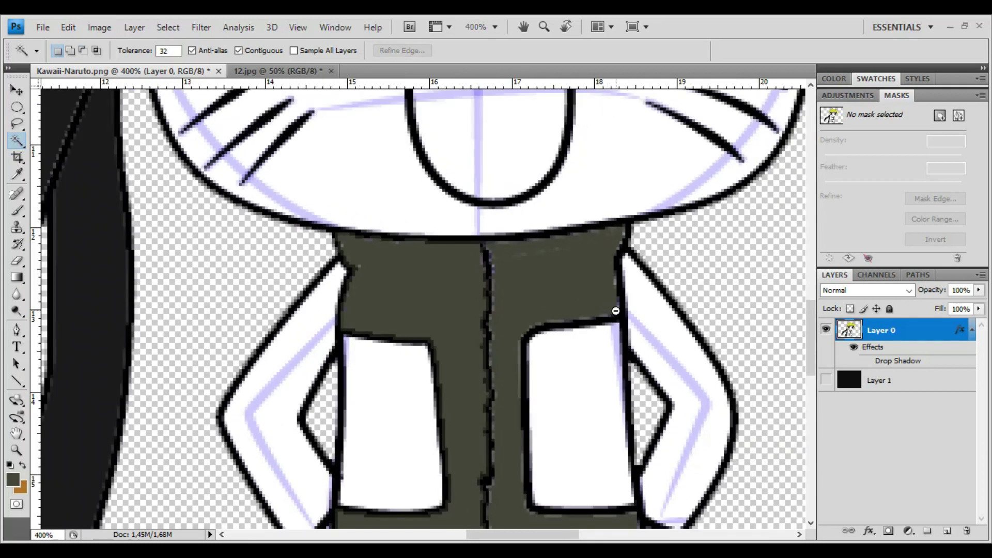
Step: Select the leftover specks along the vest's right edge below the collar and fill them with dark olive
{"action": "left_click", "coordinate": [616, 312]}
{"action": "left_click", "coordinate": [619, 282], "text": "alt"}
{"action": "left_click", "coordinate": [613, 283]}
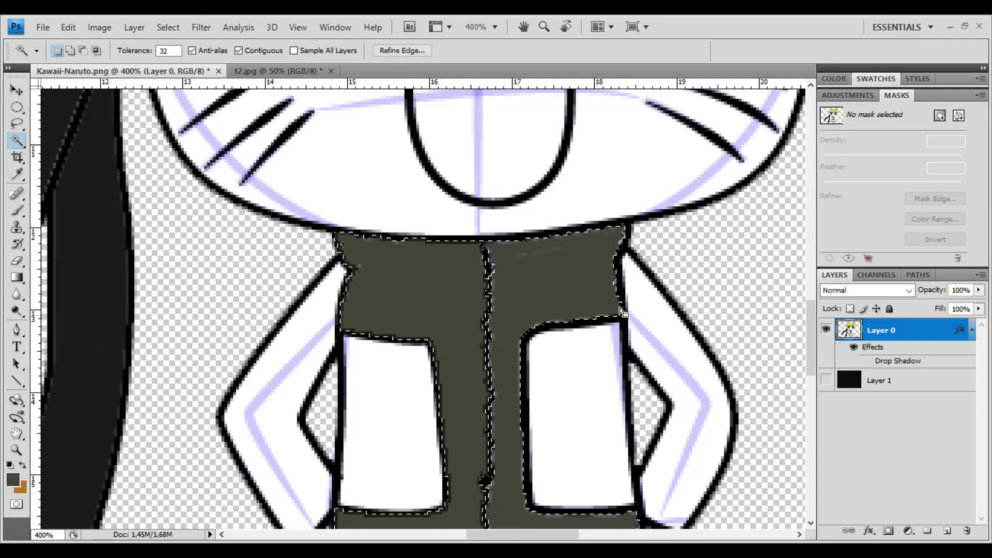
{"action": "left_click", "coordinate": [614, 280]}
{"action": "left_click", "coordinate": [614, 281], "text": "alt"}
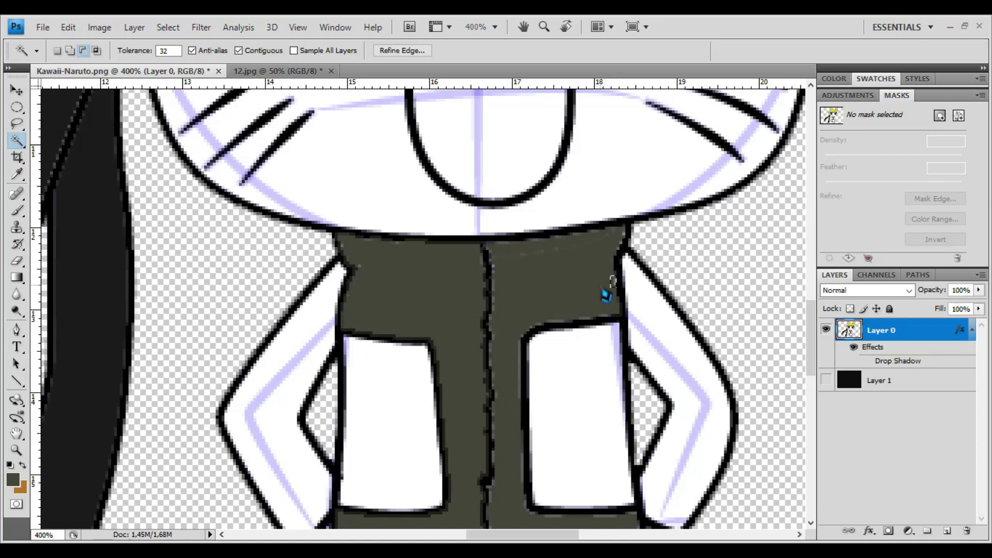
Step: Fill the unfilled specks at the vest's lower left corner with dark olive
{"action": "left_click_drag", "start_coordinate": [591, 373], "coordinate": [593, 267]}
{"action": "left_click", "coordinate": [570, 382], "text": "alt"}
{"action": "left_click_drag", "start_coordinate": [581, 428], "coordinate": [567, 224]}
{"action": "left_click_drag", "start_coordinate": [515, 373], "coordinate": [513, 327]}
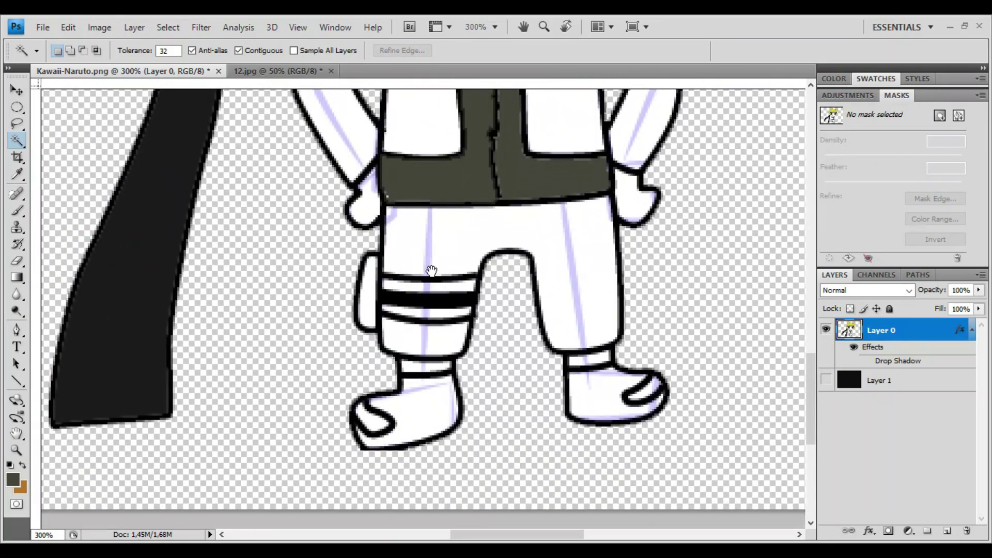
{"action": "left_click", "coordinate": [387, 194]}
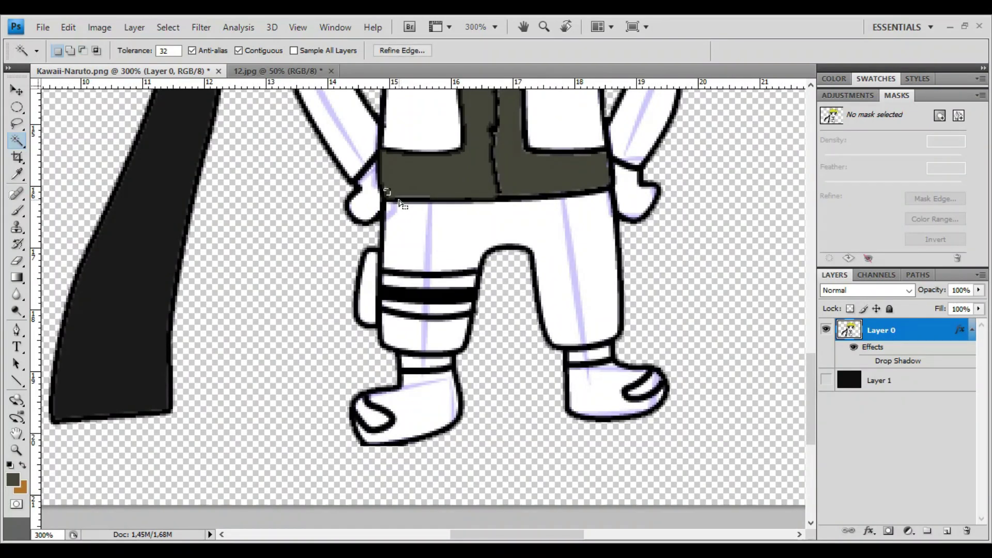
{"action": "left_click", "coordinate": [388, 190]}
{"action": "left_click", "coordinate": [403, 194]}
{"action": "key", "text": "ctrl+d"}
Step: Select the main area of both shoes and fill it with dark olive
{"action": "left_click", "coordinate": [435, 417]}
{"action": "left_click", "coordinate": [595, 404]}
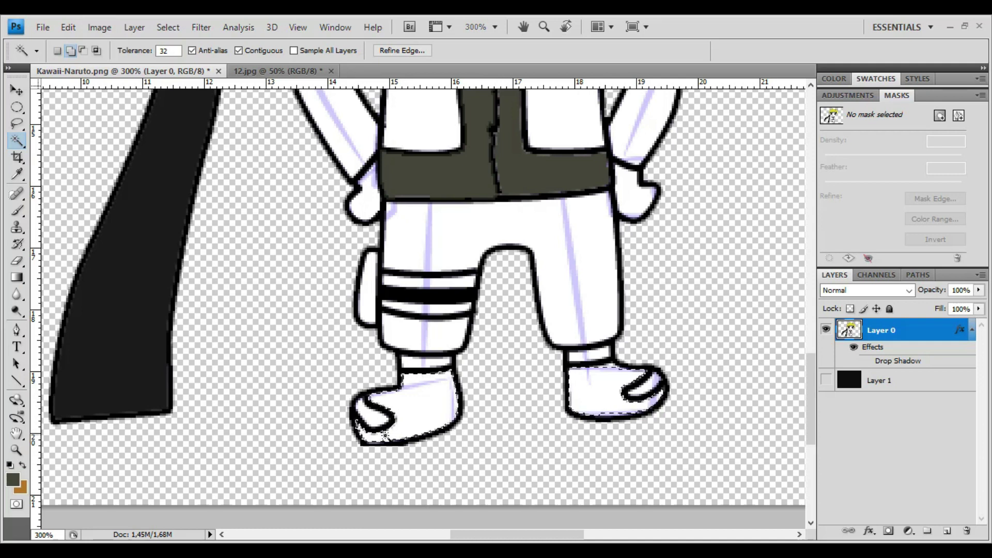
{"action": "key", "text": "alt+BackSpace"}
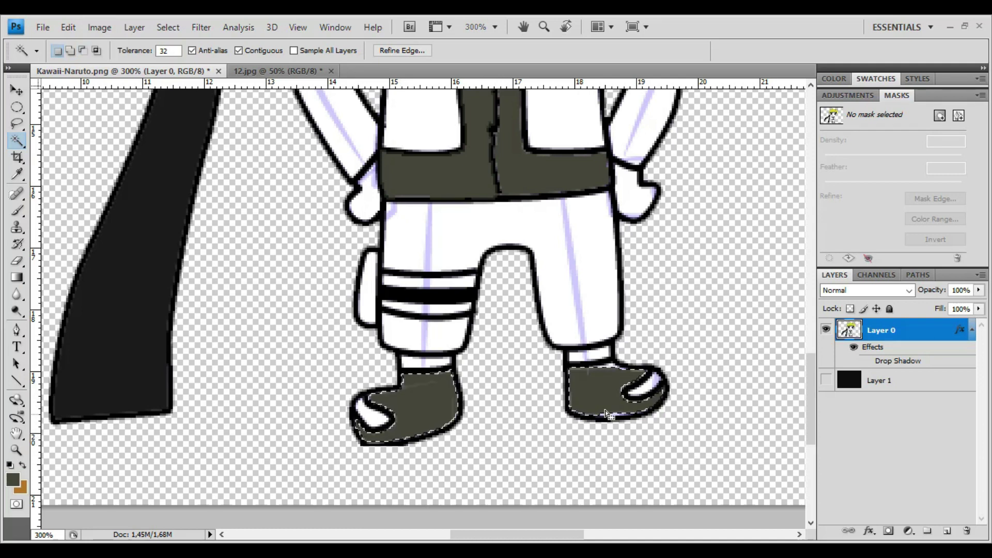
Step: Fill the leftover light specks along the right shoe's upper edge with dark olive
{"action": "key", "text": "shift"}
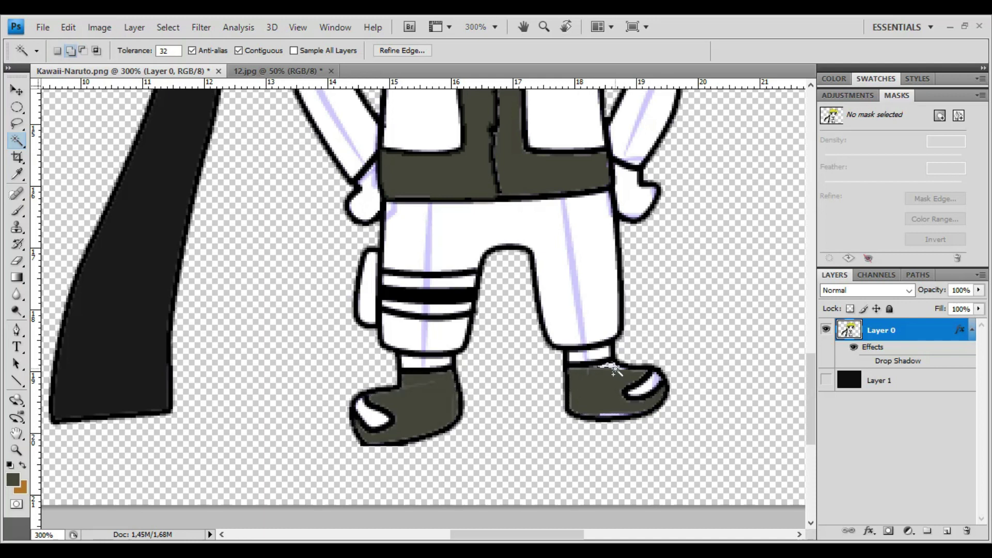
{"action": "left_click", "coordinate": [609, 413], "text": "shift"}
{"action": "key", "text": "shift"}
{"action": "left_click", "coordinate": [621, 370], "text": "shift"}
{"action": "key", "text": "ctrl+d"}
{"action": "left_click", "coordinate": [614, 366]}
{"action": "key", "text": "ctrl+d"}
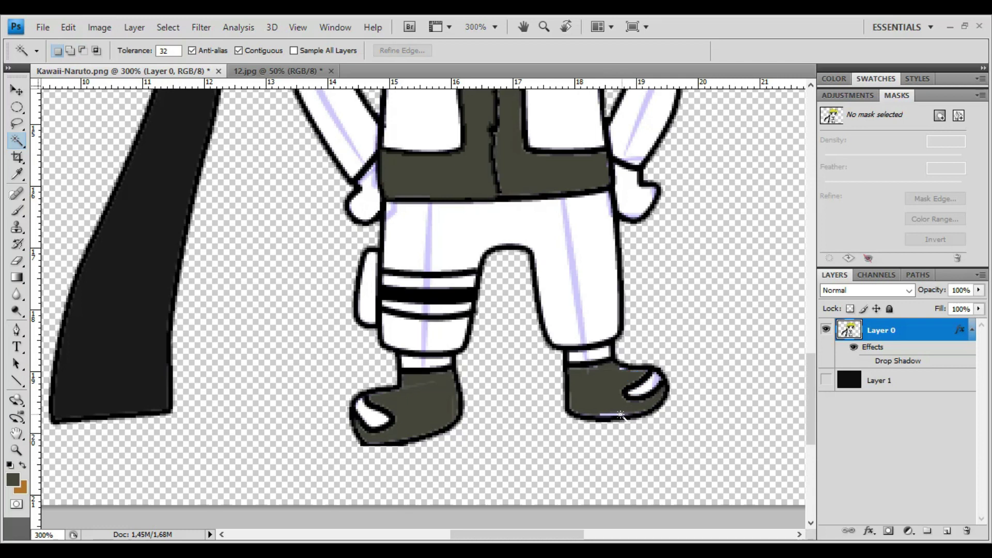
Step: Fill the remaining light specks along the right shoe's sole with dark olive
{"action": "left_click", "coordinate": [619, 415]}
{"action": "key", "text": "ctrl+d"}
{"action": "left_click", "coordinate": [624, 405], "text": "ctrl"}
{"action": "left_click", "coordinate": [623, 358]}
{"action": "key", "text": "alt+BackSpace"}
{"action": "key", "text": "ctrl+d"}
{"action": "left_click", "coordinate": [623, 417]}
{"action": "key", "text": "ctrl+d"}
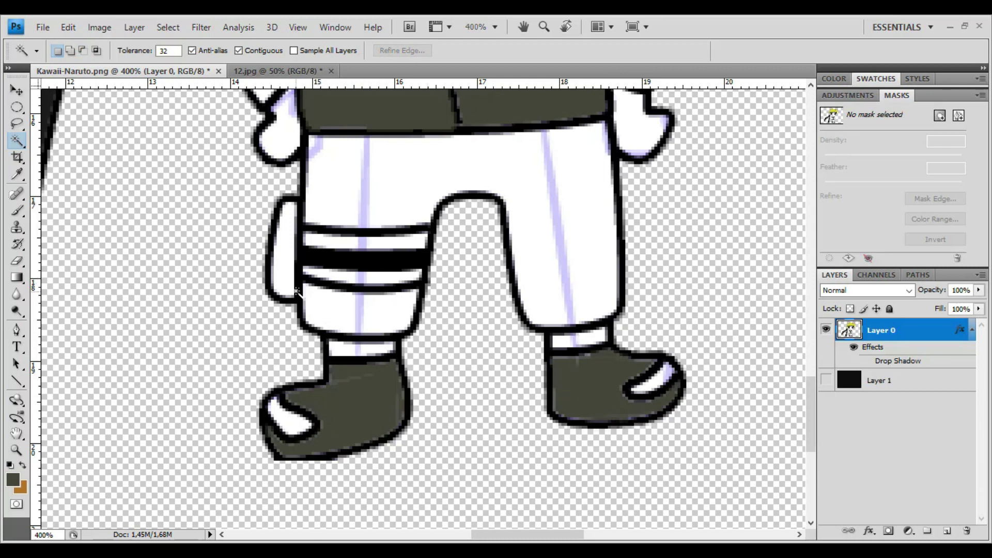
Step: Select the pouch beside the left thigh and fill it with the near-black sampled from the headband tail
{"action": "left_click", "coordinate": [288, 274]}
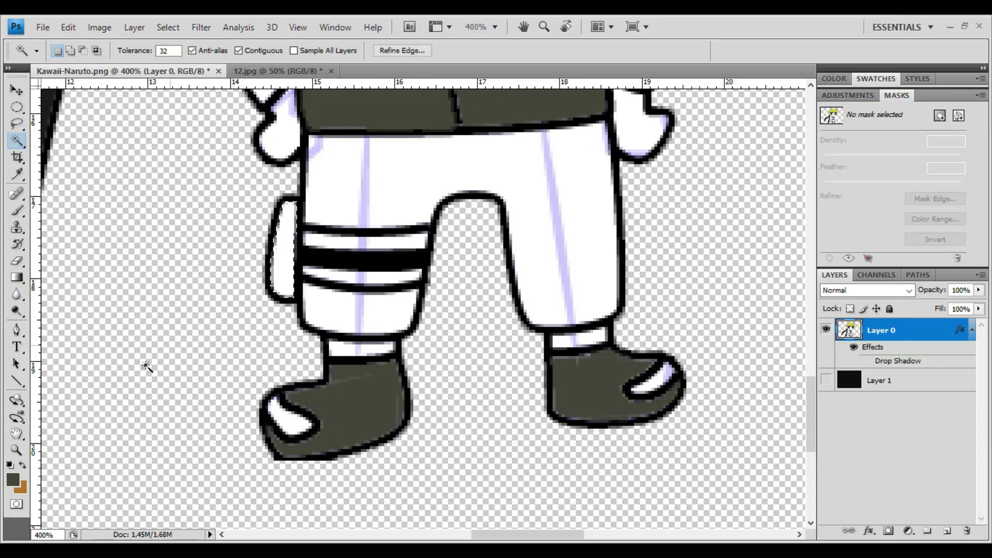
{"action": "left_click_drag", "start_coordinate": [160, 244], "coordinate": [228, 248]}
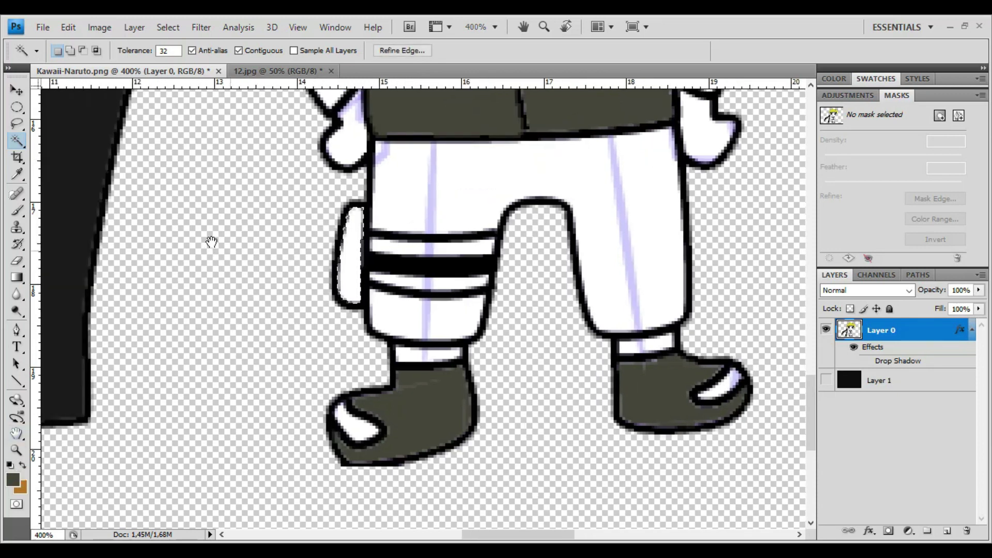
{"action": "left_click", "coordinate": [18, 174]}
{"action": "left_click", "coordinate": [66, 165]}
{"action": "key", "text": "alt+BackSpace"}
{"action": "key", "text": "alt+BackSpace"}
Step: Select both sleeves of the jacket and fill them with the vest's dark olive
{"action": "left_click", "coordinate": [292, 306], "text": "alt"}
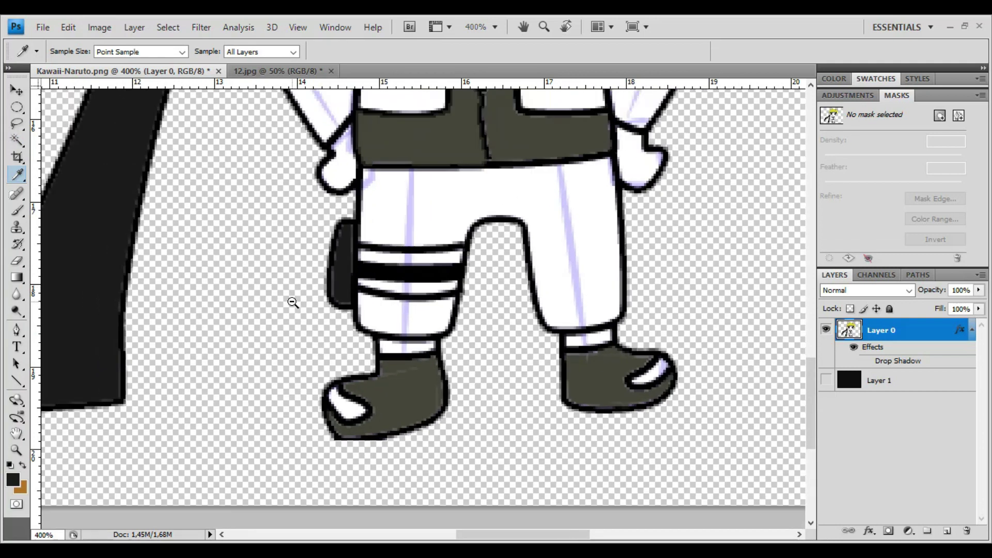
{"action": "left_click", "coordinate": [320, 303], "text": "alt"}
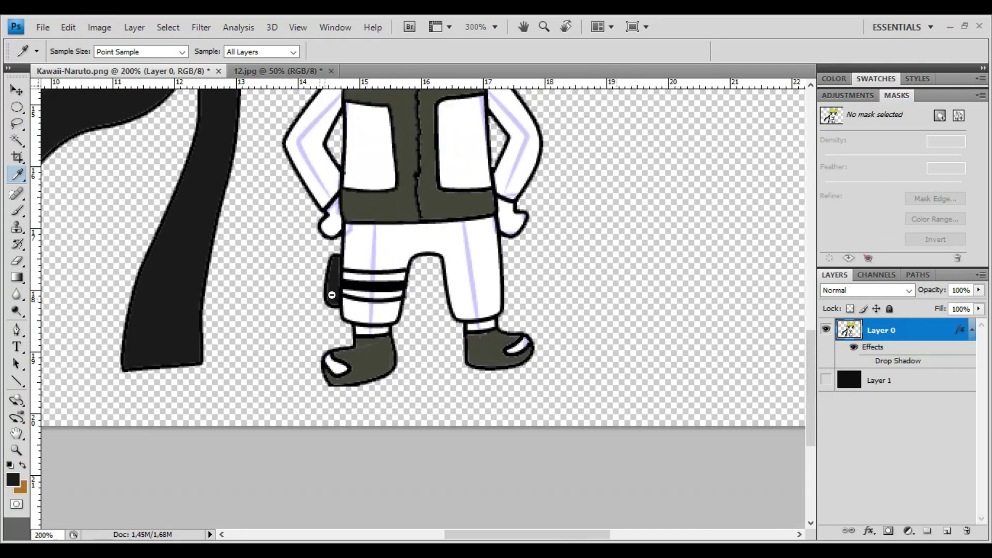
{"action": "left_click", "coordinate": [301, 248], "text": "alt"}
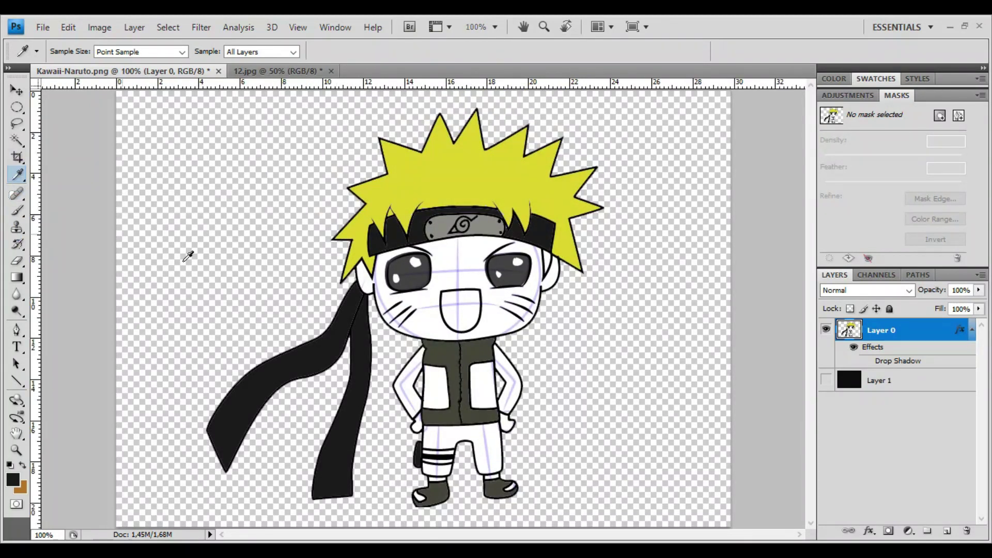
{"action": "left_click", "coordinate": [19, 140]}
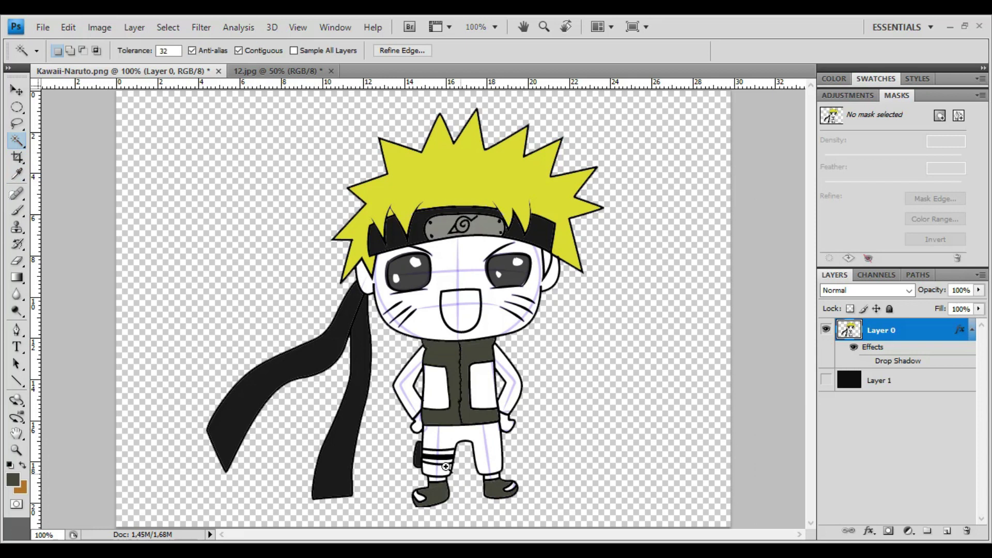
{"action": "left_click", "coordinate": [455, 472], "text": "ctrl"}
{"action": "left_click", "coordinate": [370, 353]}
{"action": "left_click", "coordinate": [370, 334], "text": "shift"}
{"action": "left_click", "coordinate": [349, 296], "text": "shift"}
{"action": "left_click", "coordinate": [562, 283], "text": "shift"}
{"action": "left_click", "coordinate": [574, 304], "text": "shift"}
{"action": "left_click", "coordinate": [575, 292], "text": "shift"}
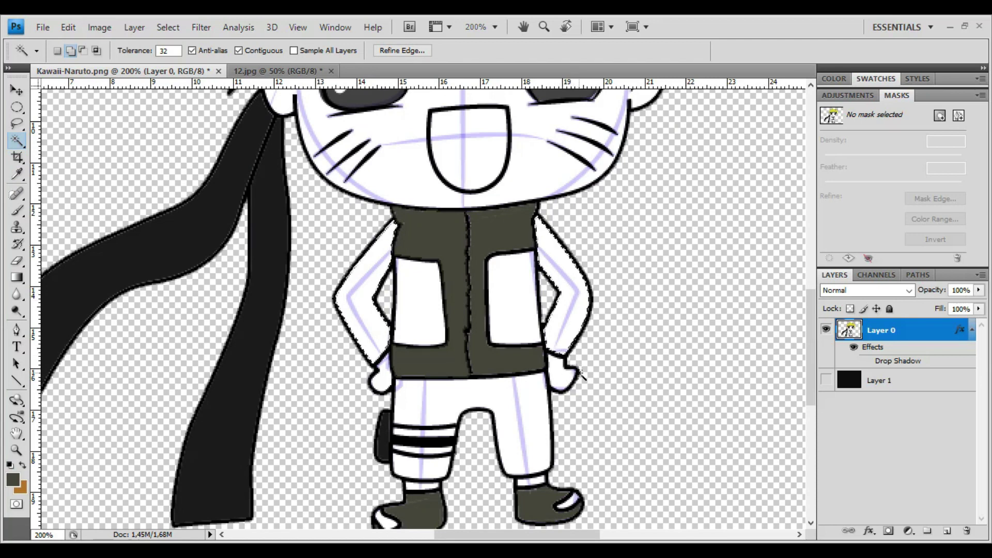
{"action": "key", "text": "alt+BackSpace"}
{"action": "key", "text": "ctrl+d"}
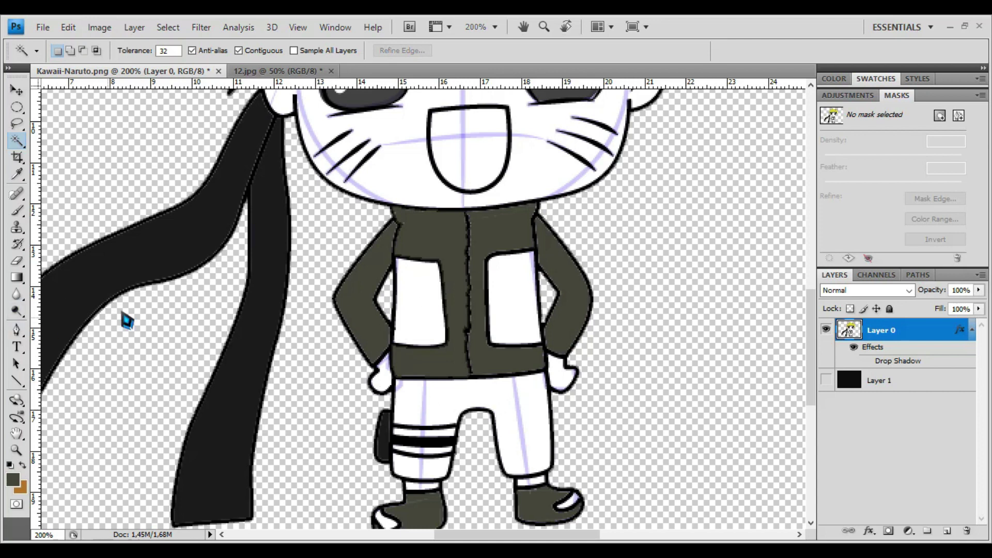
Step: Set the foreground colour to a light orange-tan skin tone
{"action": "scroll", "coordinate": [465, 318], "scroll_direction": "up", "scroll_amount": 2}
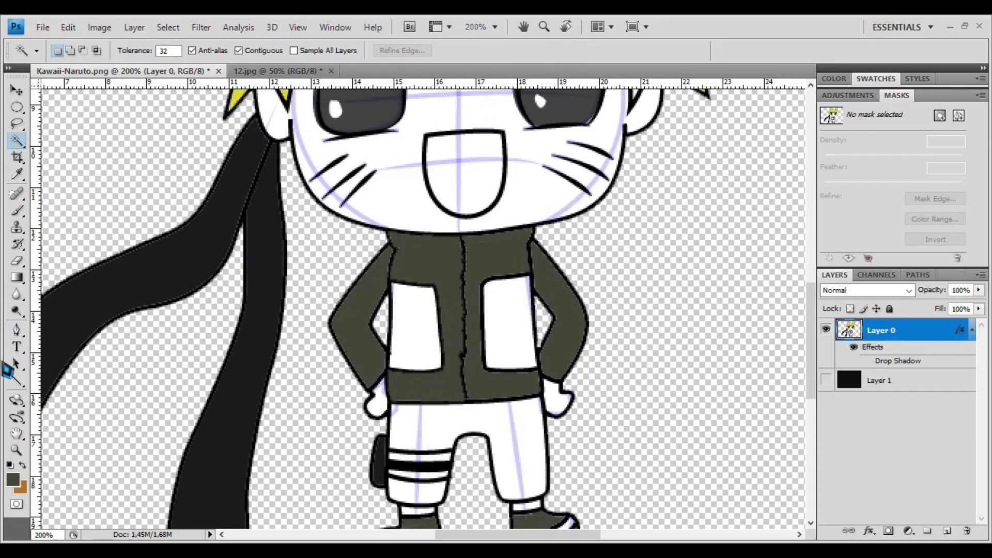
{"action": "left_click_drag", "start_coordinate": [429, 310], "coordinate": [422, 367]}
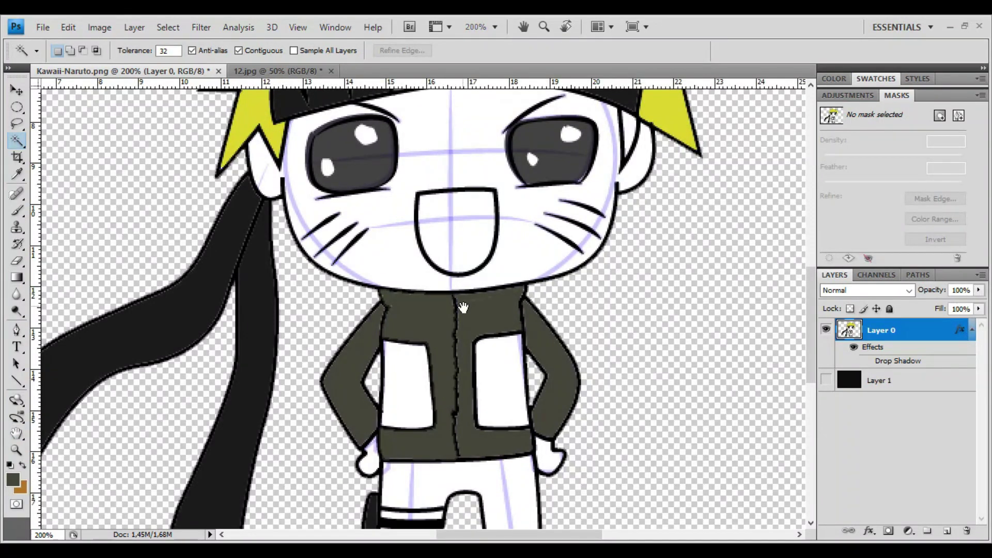
{"action": "left_click_drag", "start_coordinate": [463, 308], "coordinate": [454, 354]}
{"action": "key", "text": "i"}
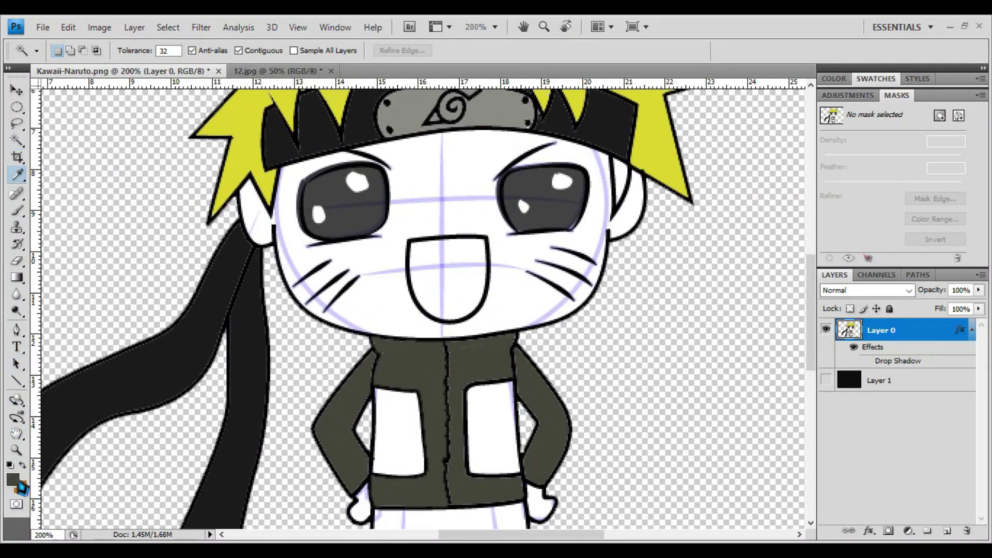
{"action": "left_click", "coordinate": [19, 483]}
{"action": "left_click_drag", "start_coordinate": [738, 322], "coordinate": [736, 330]}
{"action": "mouse_move", "coordinate": [685, 242]}
{"action": "left_mouse_down"}
{"action": "mouse_move", "coordinate": [684, 274]}
{"action": "mouse_move", "coordinate": [675, 214]}
{"action": "mouse_move", "coordinate": [646, 166]}
{"action": "mouse_move", "coordinate": [666, 190]}
{"action": "mouse_move", "coordinate": [648, 177]}
{"action": "left_mouse_up"}
{"action": "left_click", "coordinate": [874, 151]}
Step: Select the face and both ears and fill them with the tan skin tone
{"action": "key", "text": "w"}
{"action": "left_click", "coordinate": [423, 215], "text": "shift"}
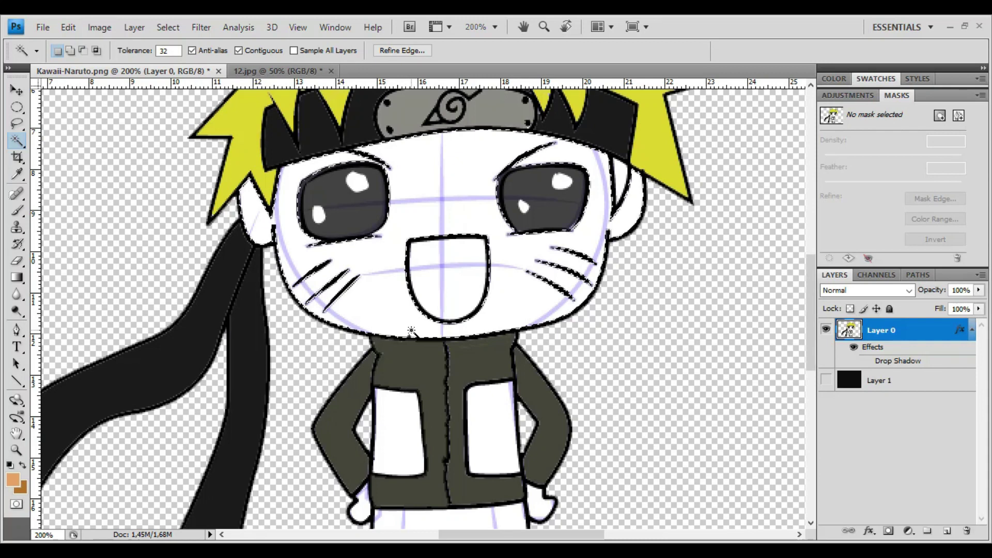
{"action": "key", "text": "alt+BackSpace"}
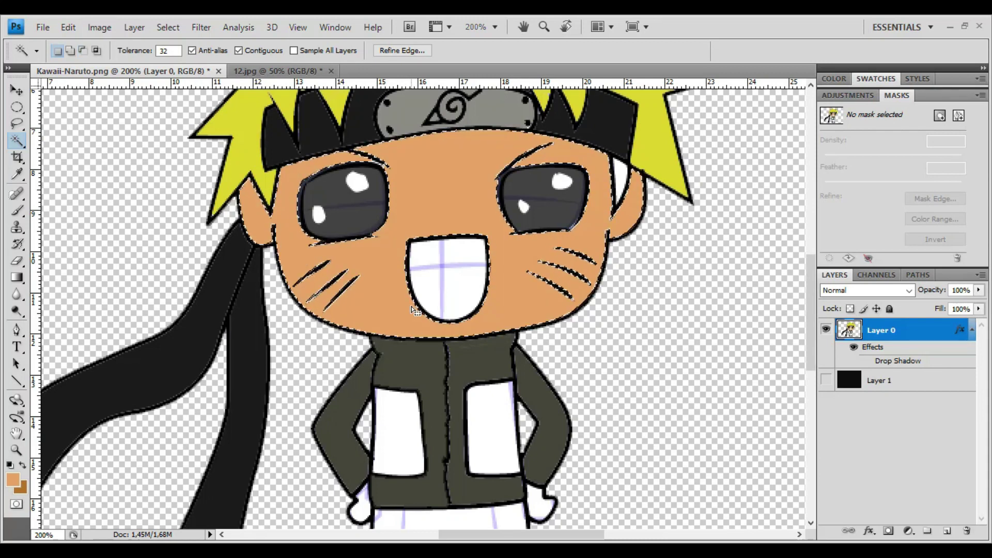
{"action": "key", "text": "ctrl+d"}
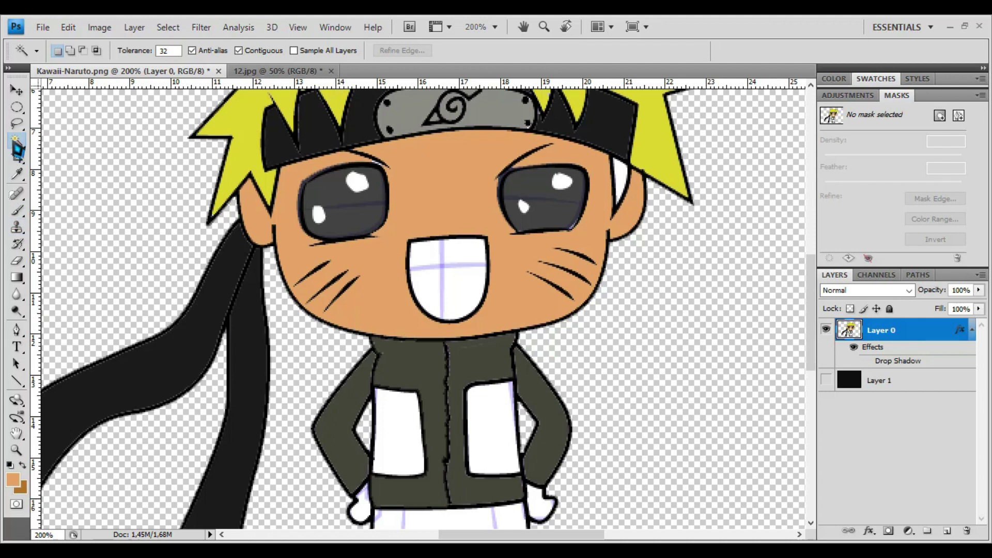
Step: Sample the hair's yellow and fill the white strand between the face and the right ear with it
{"action": "left_click", "coordinate": [18, 174]}
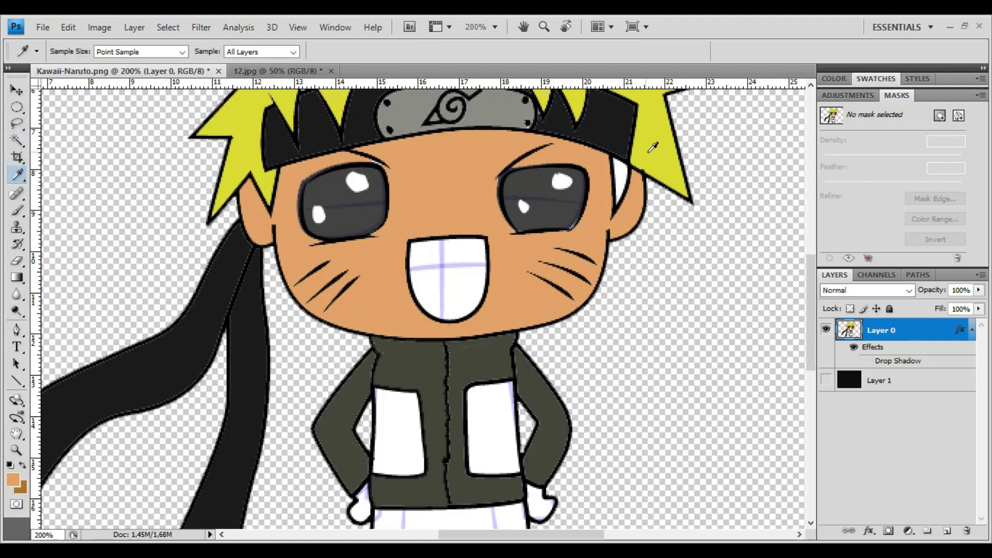
{"action": "left_click", "coordinate": [18, 140]}
{"action": "left_click", "coordinate": [623, 190]}
{"action": "key", "text": "alt+BackSpace"}
{"action": "key", "text": "ctrl+d"}
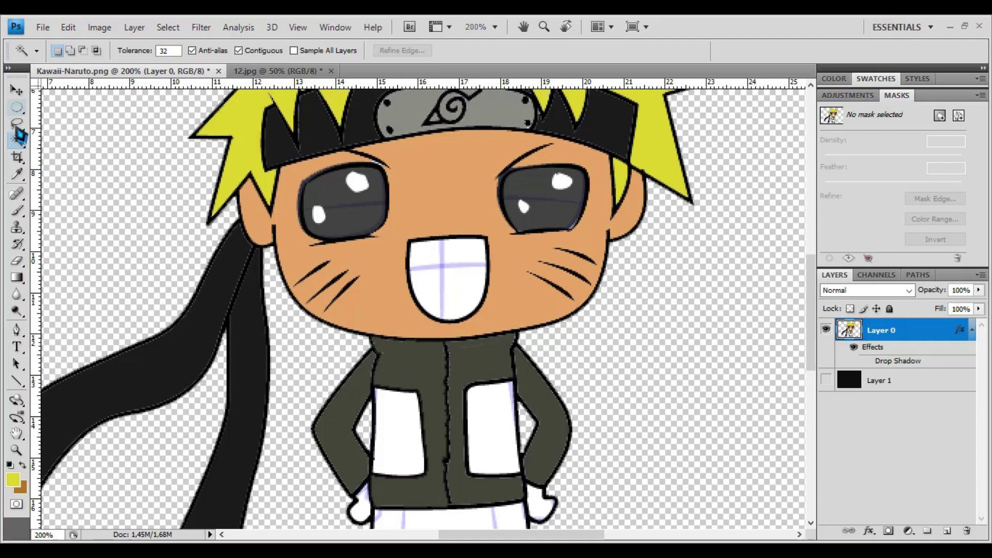
Step: Set the foreground colour to pink, e26795
{"action": "key", "text": "i"}
{"action": "left_click", "coordinate": [14, 481]}
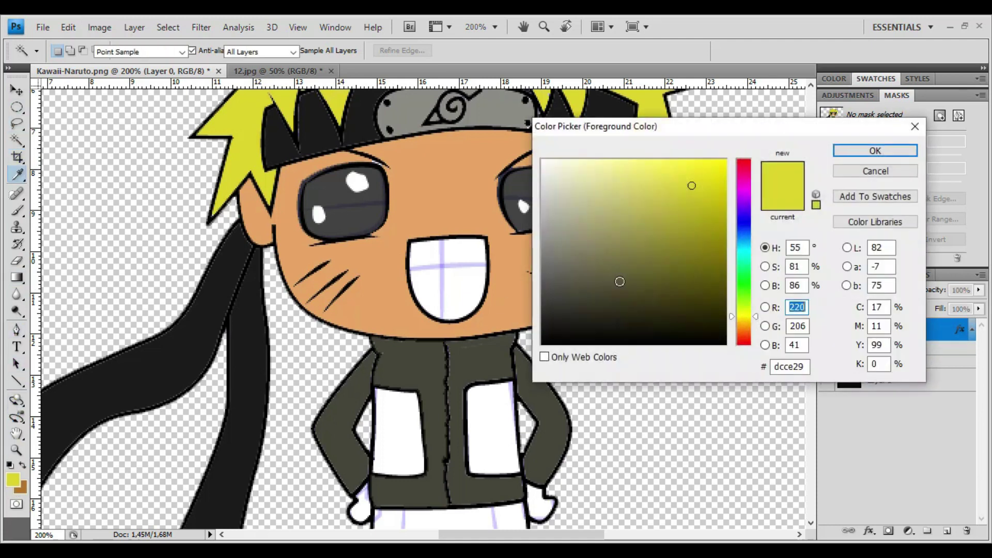
{"action": "left_click", "coordinate": [744, 189]}
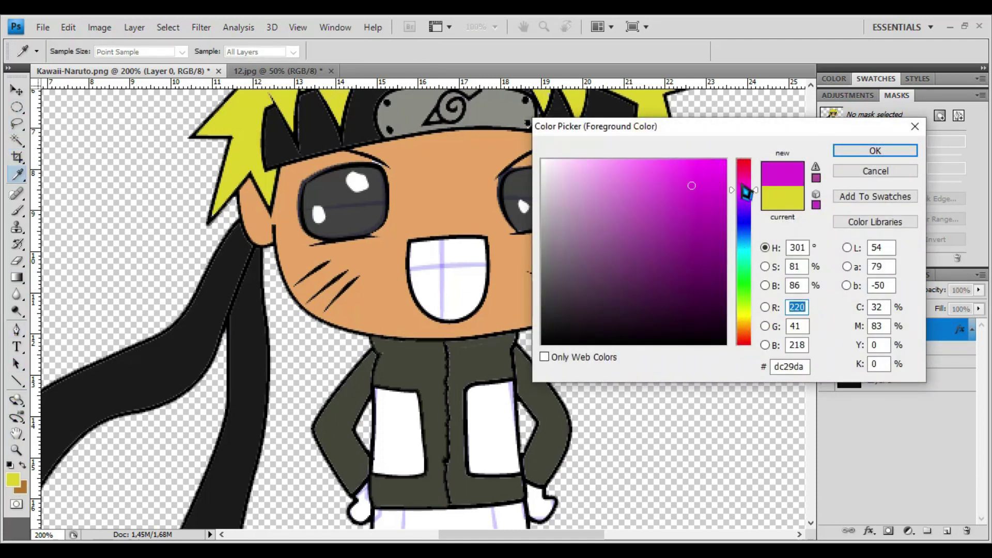
{"action": "left_click_drag", "start_coordinate": [744, 187], "coordinate": [748, 175]}
{"action": "mouse_move", "coordinate": [691, 185]}
{"action": "left_mouse_down"}
{"action": "mouse_move", "coordinate": [684, 170]}
{"action": "mouse_move", "coordinate": [678, 186]}
{"action": "mouse_move", "coordinate": [657, 166]}
{"action": "mouse_move", "coordinate": [658, 197]}
{"action": "mouse_move", "coordinate": [647, 186]}
{"action": "mouse_move", "coordinate": [655, 203]}
{"action": "mouse_move", "coordinate": [618, 189]}
{"action": "mouse_move", "coordinate": [627, 175]}
{"action": "mouse_move", "coordinate": [651, 186]}
{"action": "mouse_move", "coordinate": [642, 180]}
{"action": "left_mouse_up"}
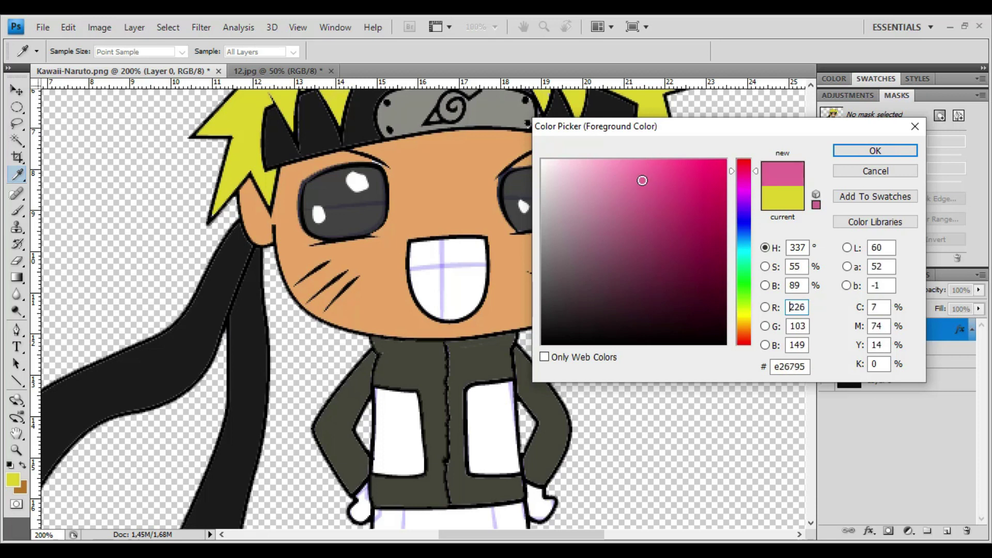
{"action": "left_click", "coordinate": [868, 152]}
Step: Select all parts of the open mouth, including its guide lines, and fill them with pink
{"action": "left_click", "coordinate": [474, 295]}
{"action": "left_click", "coordinate": [423, 293], "text": "shift"}
{"action": "left_click", "coordinate": [435, 262], "text": "shift"}
{"action": "left_click", "coordinate": [463, 257], "text": "shift"}
{"action": "left_click", "coordinate": [442, 267], "text": "shift"}
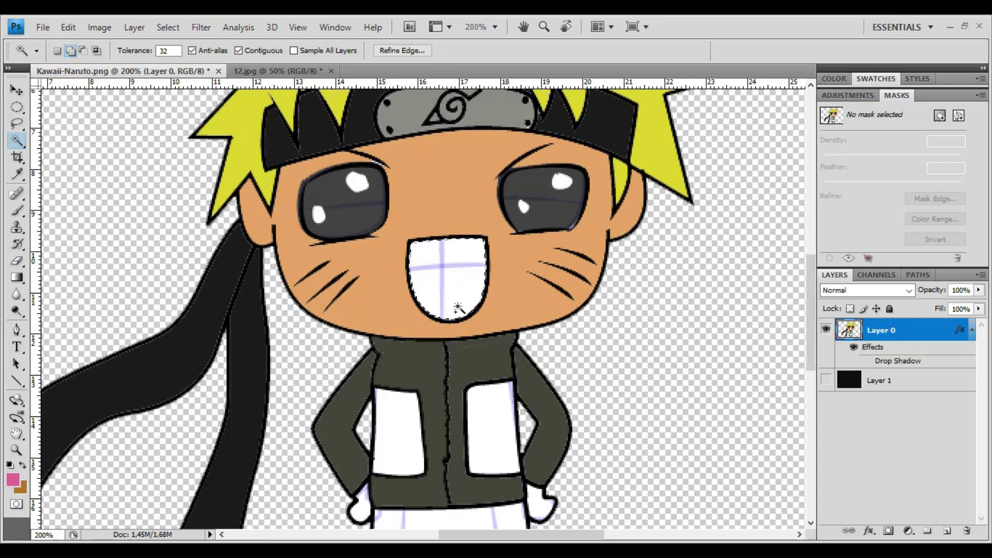
{"action": "key", "text": "alt+BackSpace"}
{"action": "key", "text": "ctrl+d"}
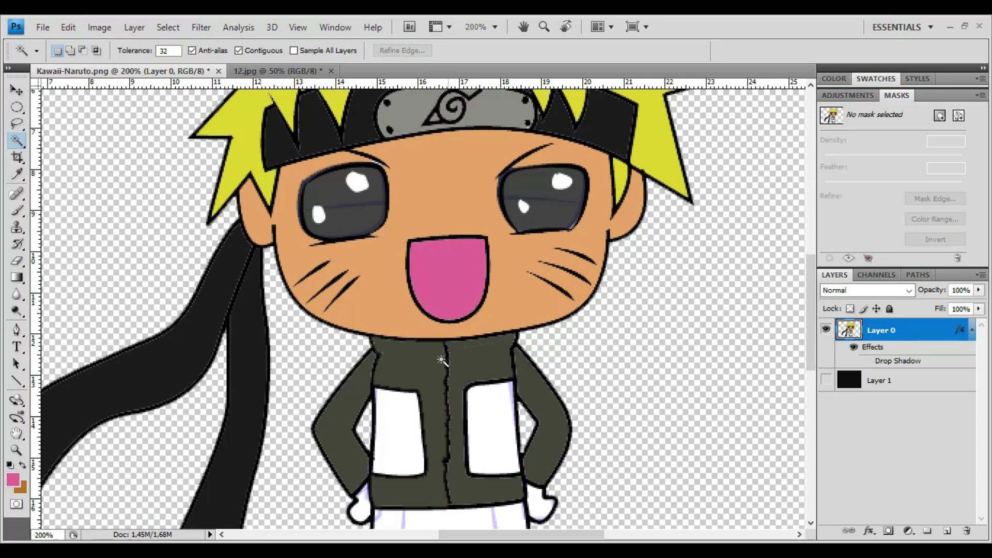
Step: Set the foreground colour to orange, e36917
{"action": "left_click", "coordinate": [13, 480]}
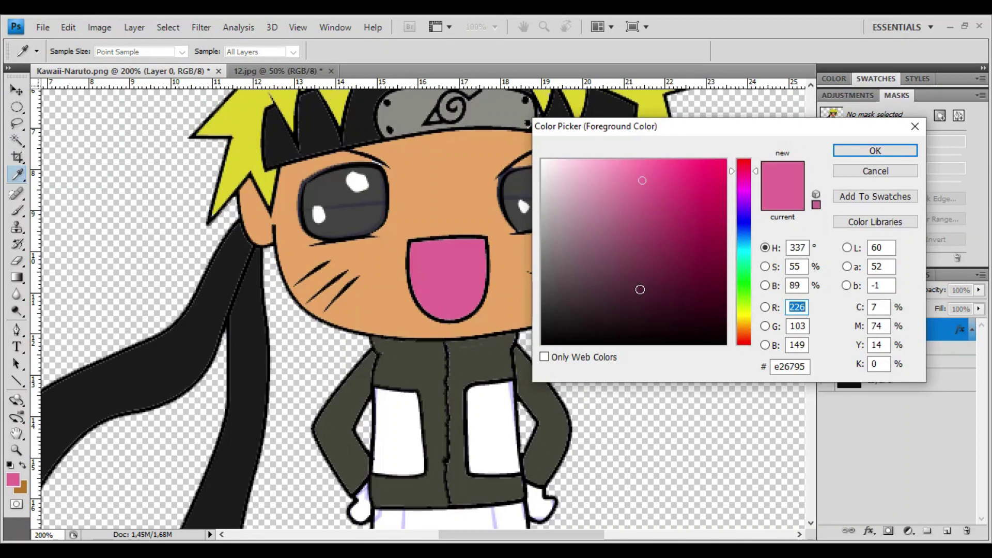
{"action": "left_click_drag", "start_coordinate": [737, 177], "coordinate": [733, 343]}
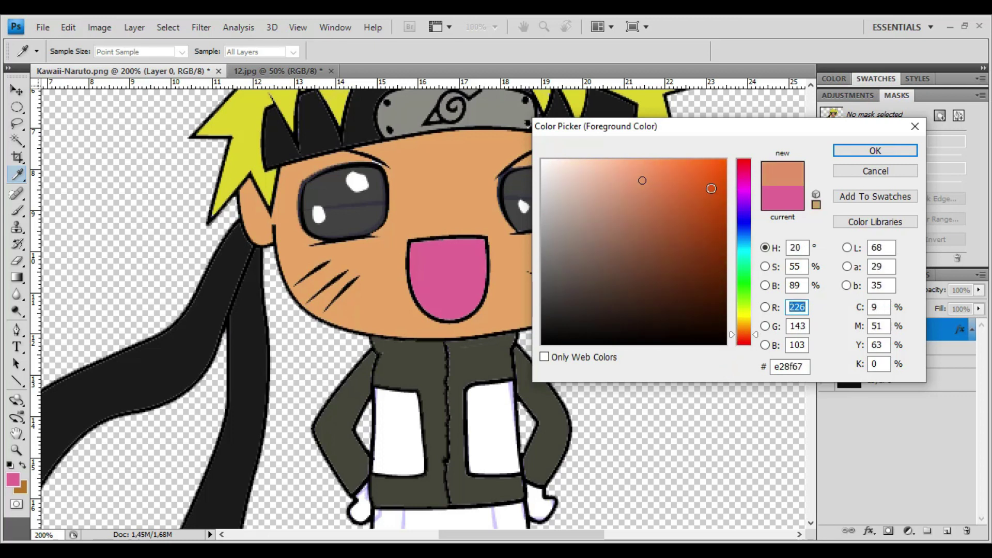
{"action": "left_click", "coordinate": [676, 174]}
{"action": "mouse_move", "coordinate": [676, 175]}
{"action": "left_mouse_down"}
{"action": "mouse_move", "coordinate": [693, 169]}
{"action": "mouse_move", "coordinate": [661, 191]}
{"action": "mouse_move", "coordinate": [709, 187]}
{"action": "mouse_move", "coordinate": [695, 214]}
{"action": "mouse_move", "coordinate": [711, 163]}
{"action": "mouse_move", "coordinate": [699, 180]}
{"action": "mouse_move", "coordinate": [705, 198]}
{"action": "mouse_move", "coordinate": [693, 193]}
{"action": "mouse_move", "coordinate": [701, 206]}
{"action": "mouse_move", "coordinate": [682, 199]}
{"action": "mouse_move", "coordinate": [695, 175]}
{"action": "mouse_move", "coordinate": [687, 170]}
{"action": "mouse_move", "coordinate": [703, 177]}
{"action": "mouse_move", "coordinate": [696, 194]}
{"action": "left_mouse_up"}
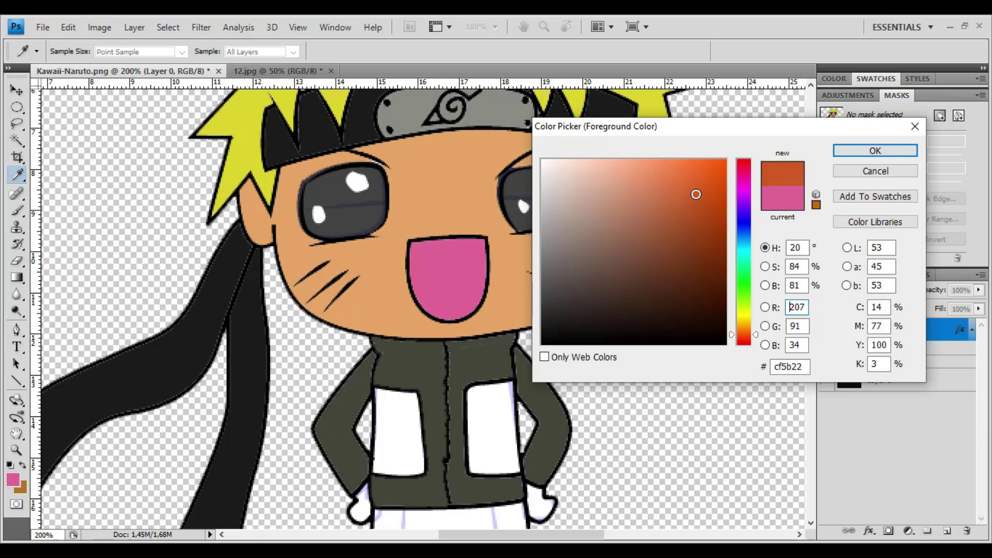
{"action": "left_click_drag", "start_coordinate": [735, 339], "coordinate": [731, 330]}
{"action": "mouse_move", "coordinate": [680, 208]}
{"action": "left_mouse_down"}
{"action": "mouse_move", "coordinate": [684, 178]}
{"action": "mouse_move", "coordinate": [715, 165]}
{"action": "mouse_move", "coordinate": [693, 224]}
{"action": "mouse_move", "coordinate": [707, 232]}
{"action": "left_mouse_up"}
{"action": "mouse_move", "coordinate": [732, 331]}
{"action": "left_mouse_down"}
{"action": "mouse_move", "coordinate": [717, 168]}
{"action": "mouse_move", "coordinate": [704, 189]}
{"action": "mouse_move", "coordinate": [714, 168]}
{"action": "mouse_move", "coordinate": [701, 171]}
{"action": "mouse_move", "coordinate": [707, 179]}
{"action": "left_mouse_up"}
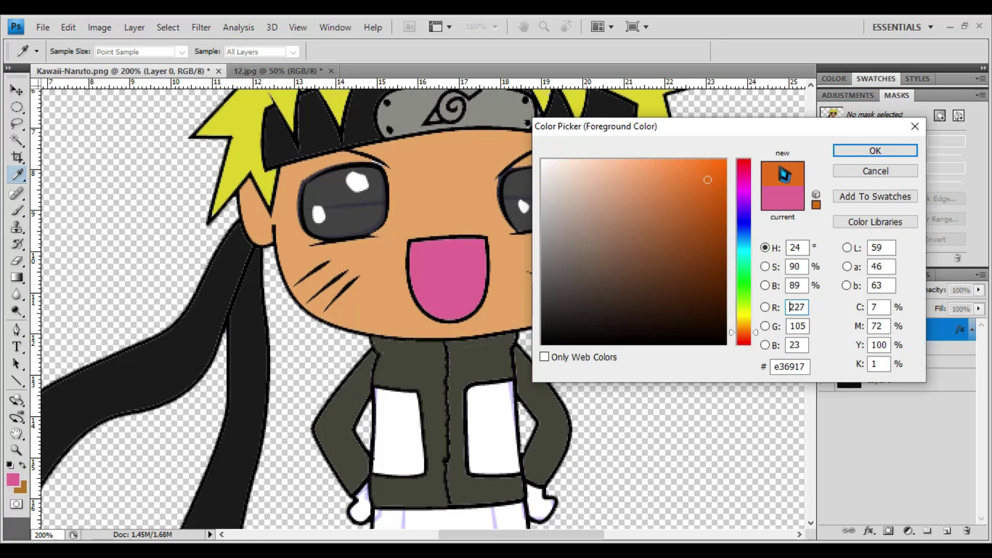
{"action": "left_click", "coordinate": [841, 153]}
Step: Select both vest pockets and the trousers, leaving out the leg bandage, and fill them with orange
{"action": "key", "text": "w"}
{"action": "left_click_drag", "start_coordinate": [558, 397], "coordinate": [575, 329]}
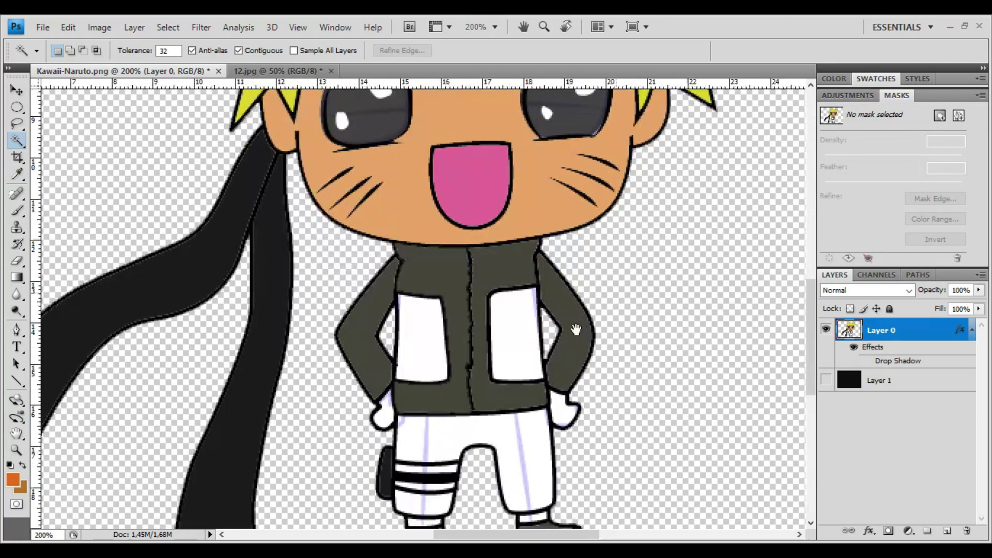
{"action": "left_click", "coordinate": [552, 339]}
{"action": "key", "text": "ctrl+d"}
{"action": "left_click", "coordinate": [436, 356]}
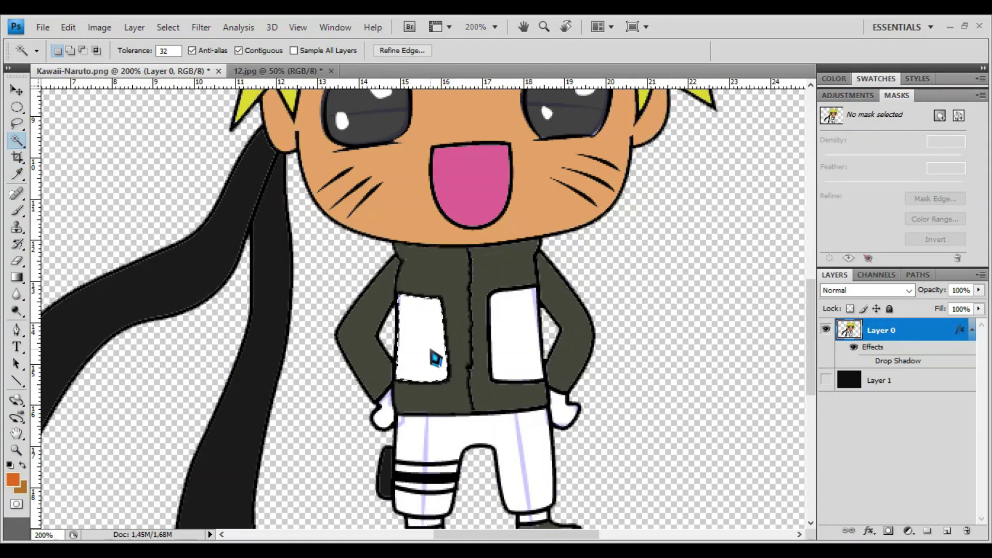
{"action": "scroll", "coordinate": [516, 364], "scroll_direction": "down", "scroll_amount": 4}
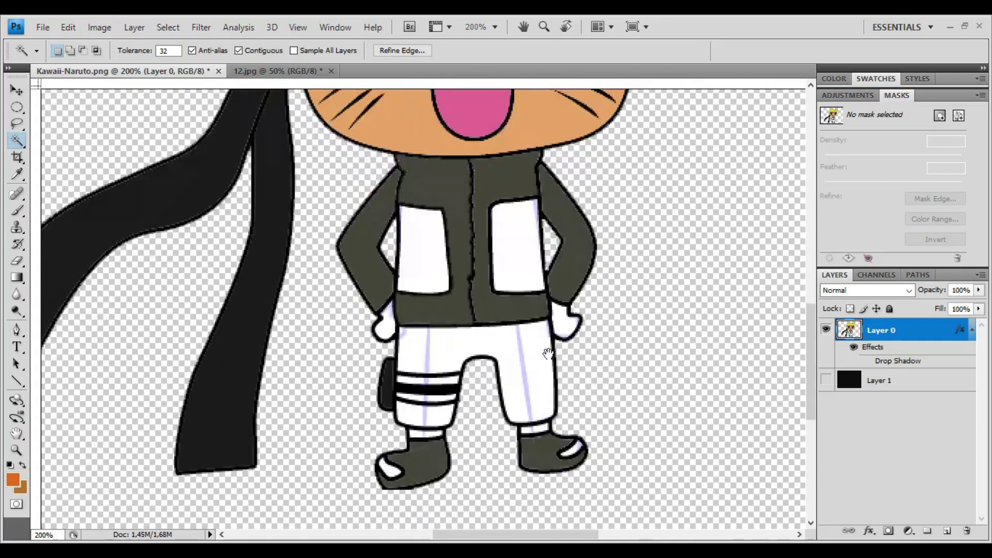
{"action": "left_click", "coordinate": [527, 365]}
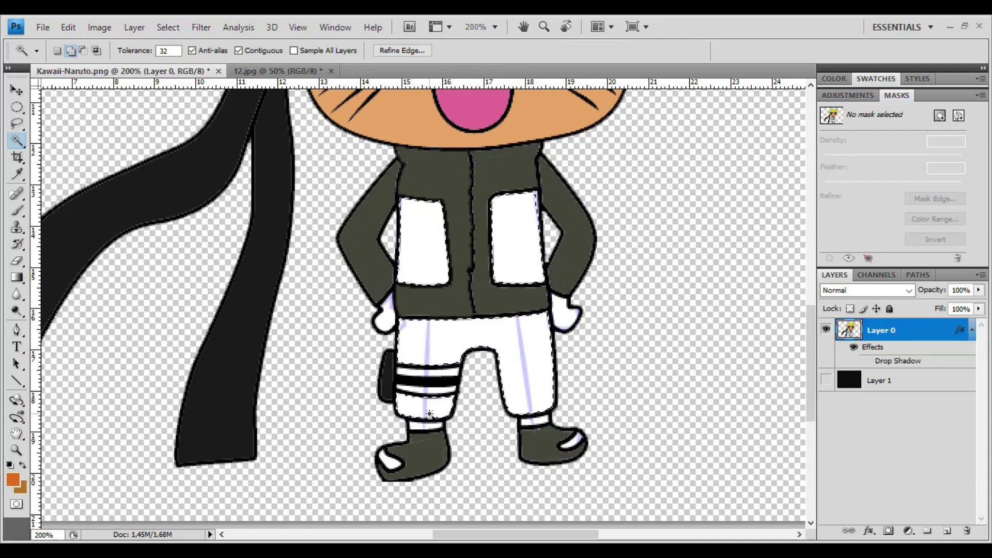
{"action": "key", "text": "shift"}
{"action": "key", "text": "alt+BackSpace"}
{"action": "key", "text": "ctrl+d"}
Step: Sample the skin tone from the face and fill both hands, the ankles and the exposed toes with it
{"action": "left_click", "coordinate": [19, 173]}
{"action": "left_click", "coordinate": [402, 121]}
{"action": "left_click", "coordinate": [21, 142]}
{"action": "left_click", "coordinate": [385, 323]}
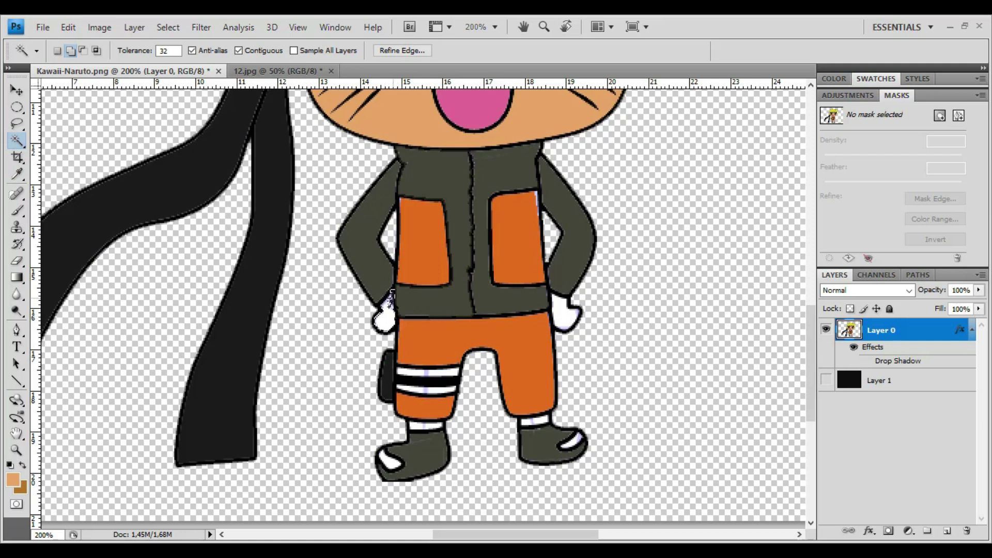
{"action": "key", "text": "ctrl+d"}
{"action": "left_click", "coordinate": [387, 320]}
{"action": "left_click", "coordinate": [541, 421]}
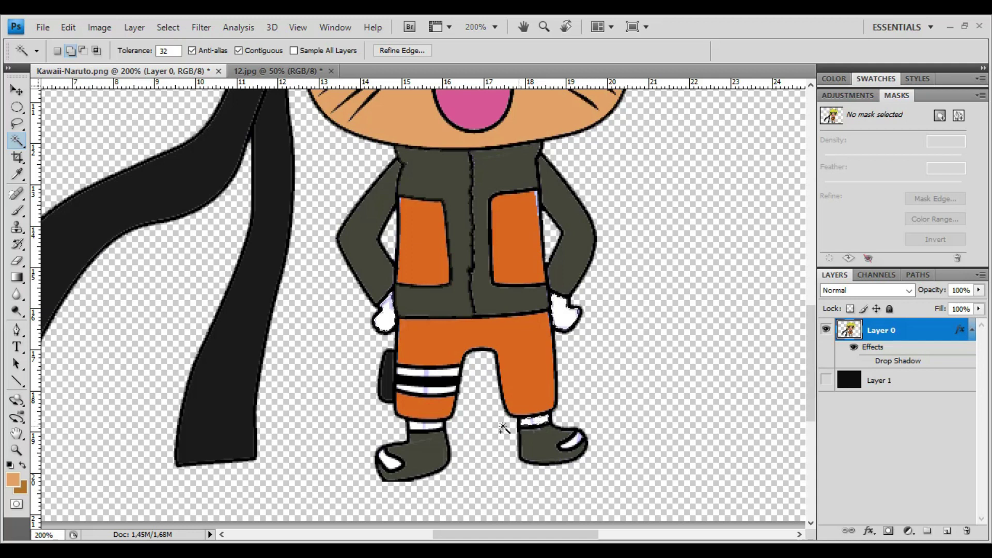
{"action": "left_click", "coordinate": [422, 424]}
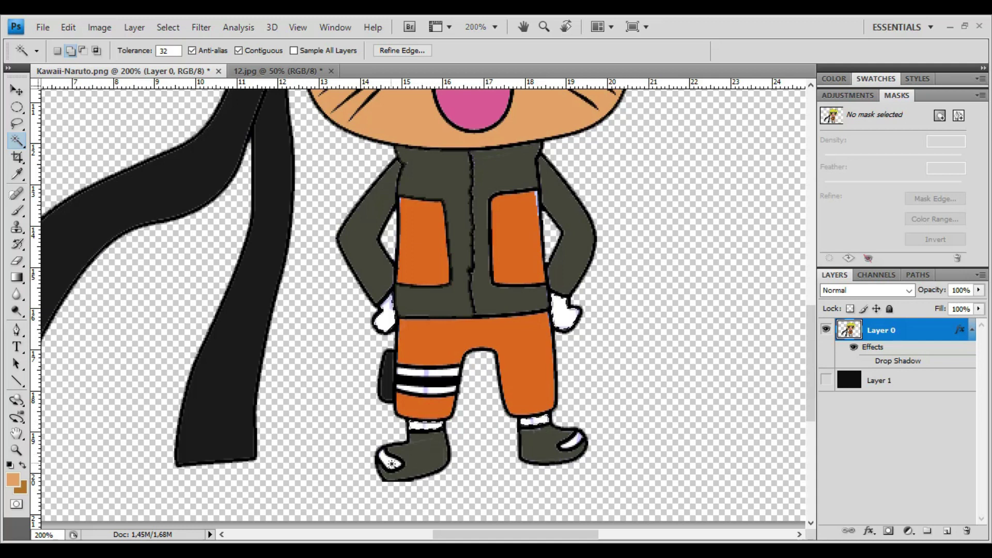
{"action": "left_click", "coordinate": [575, 443]}
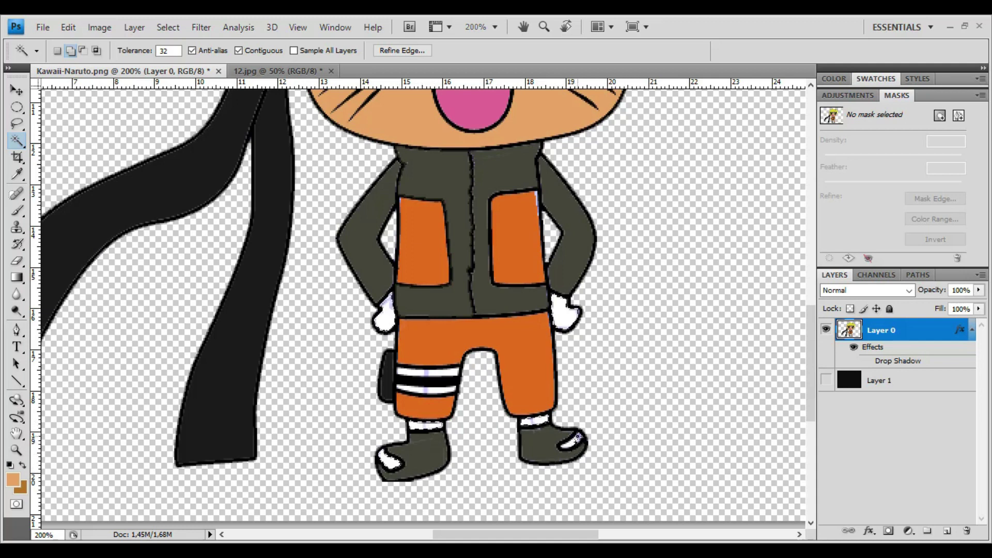
{"action": "key", "text": "alt+BackSpace"}
{"action": "key", "text": "ctrl+d"}
Step: Try to fill the pale sliver at the outer edge of the pocket with a sampled dark grey
{"action": "scroll", "coordinate": [598, 434], "scroll_direction": "up", "scroll_amount": 1, "text": "alt"}
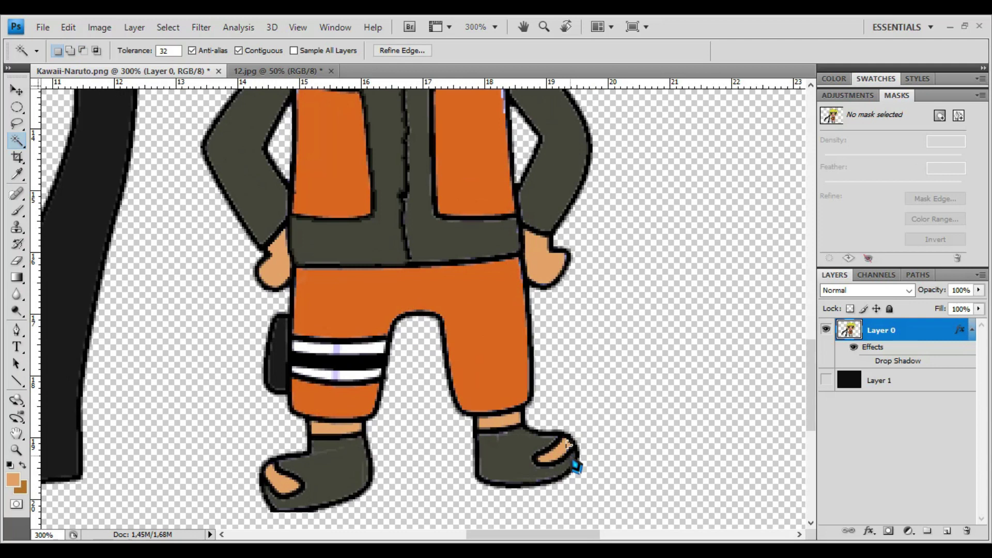
{"action": "scroll", "coordinate": [440, 409], "scroll_direction": "down", "scroll_amount": 4, "text": "alt"}
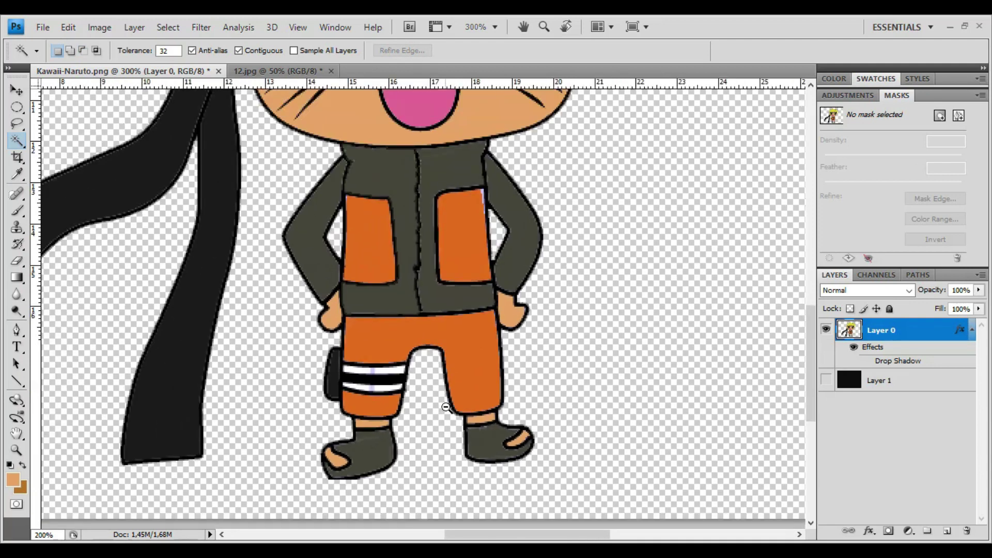
{"action": "scroll", "coordinate": [504, 343], "scroll_direction": "up", "scroll_amount": 3, "text": "alt"}
{"action": "left_click_drag", "start_coordinate": [528, 391], "coordinate": [533, 248]}
{"action": "left_click", "coordinate": [17, 175]}
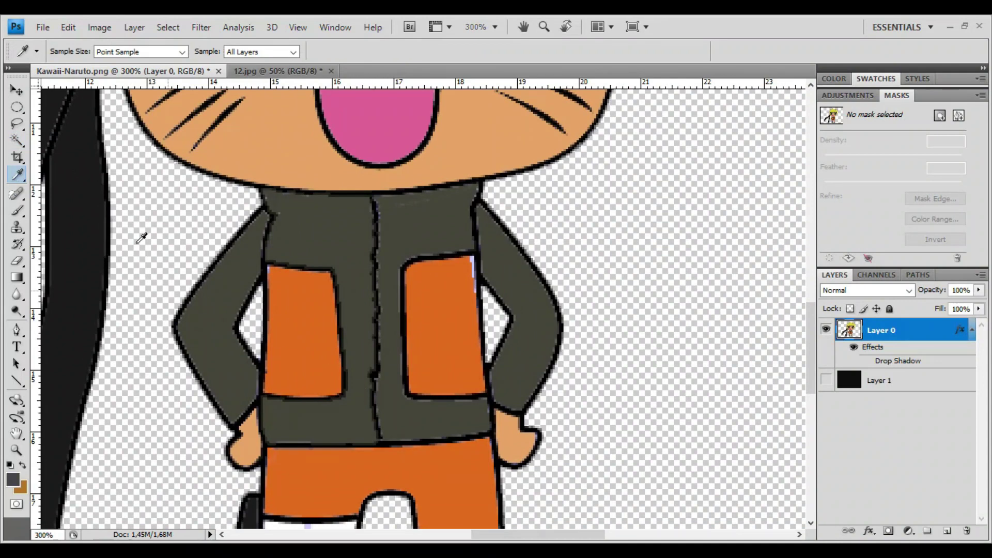
{"action": "left_click", "coordinate": [17, 140]}
{"action": "left_click", "coordinate": [473, 267]}
{"action": "key", "text": "alt+BackSpace"}
{"action": "key", "text": "ctrl+d"}
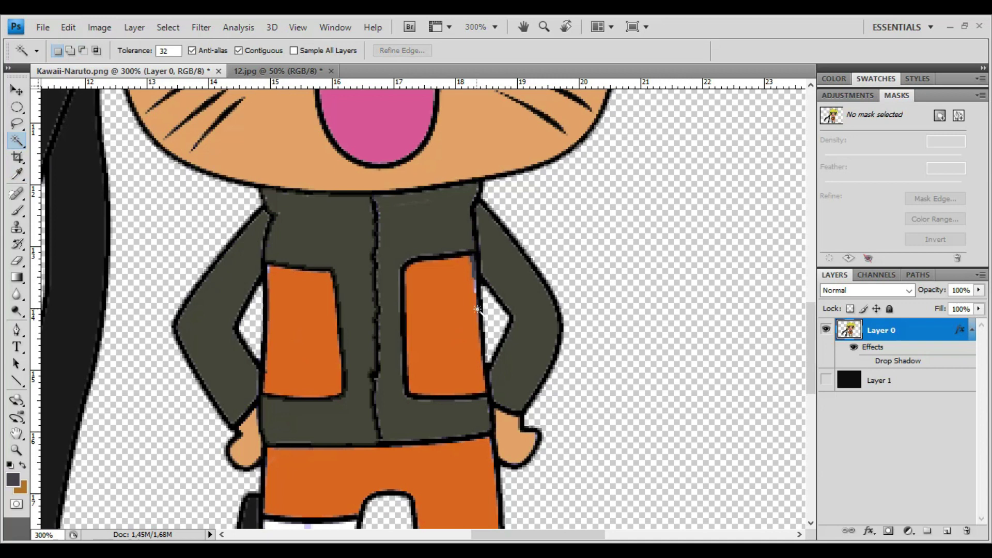
{"action": "key", "text": "ctrl+z"}
Step: Swap the foreground and background colours and fill the pale slivers at the pocket's outer edge with brown
{"action": "left_click", "coordinate": [23, 466]}
{"action": "key", "text": "ctrl+d"}
{"action": "left_click", "coordinate": [414, 368]}
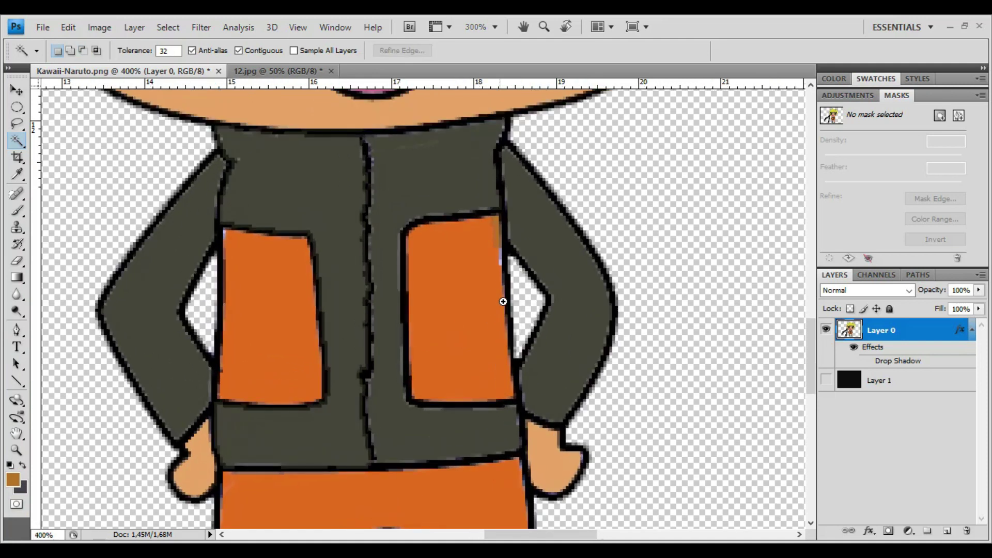
{"action": "key", "text": "alt+BackSpace"}
{"action": "key", "text": "ctrl+d"}
{"action": "left_click", "coordinate": [500, 264]}
{"action": "key", "text": "alt"}
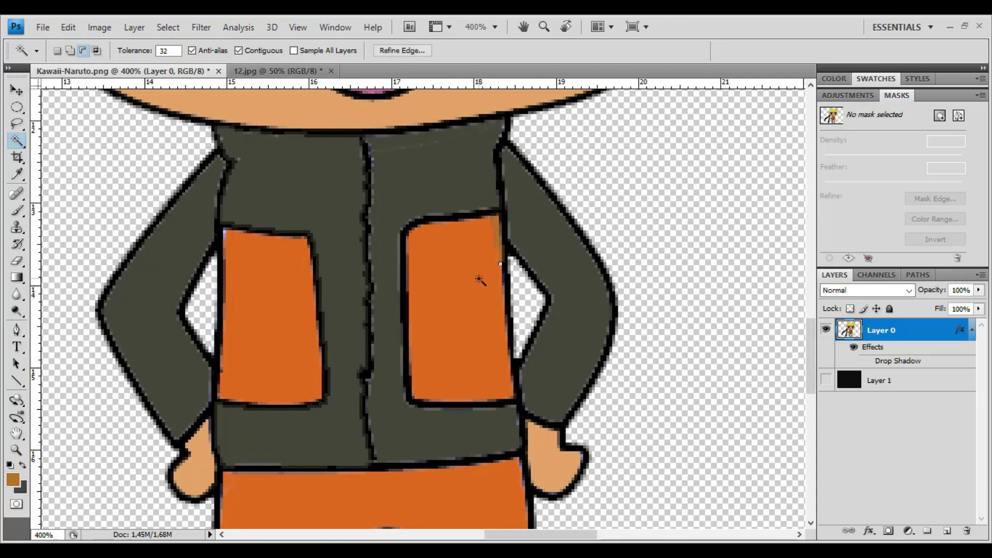
{"action": "left_click", "coordinate": [479, 280], "text": "alt"}
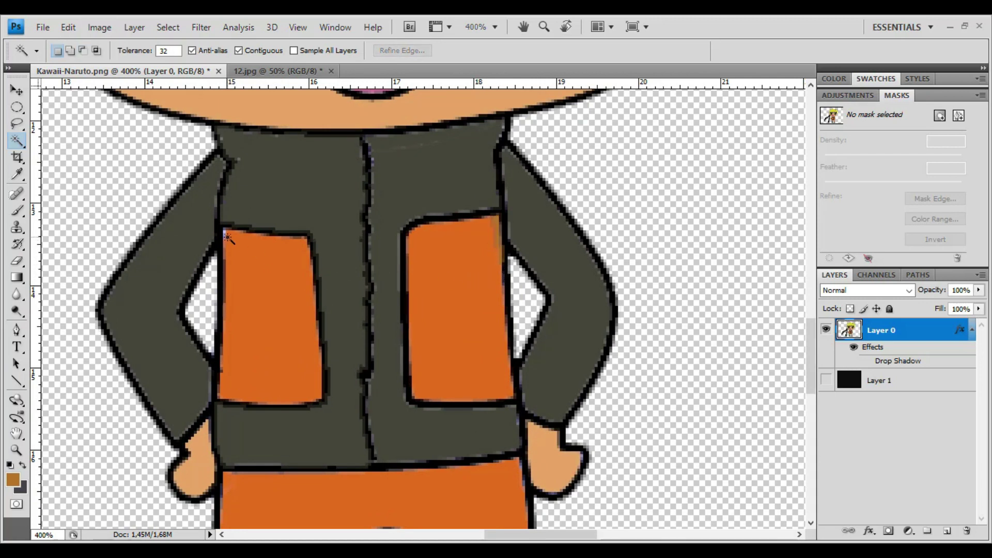
Step: Turn on the Drop Shadow effect of Layer 0
{"action": "left_click", "coordinate": [306, 314], "text": "ctrl+alt"}
{"action": "left_click", "coordinate": [308, 314], "text": "ctrl+alt"}
{"action": "left_click", "coordinate": [311, 311], "text": "ctrl+alt"}
{"action": "left_click", "coordinate": [324, 310], "text": "ctrl+alt"}
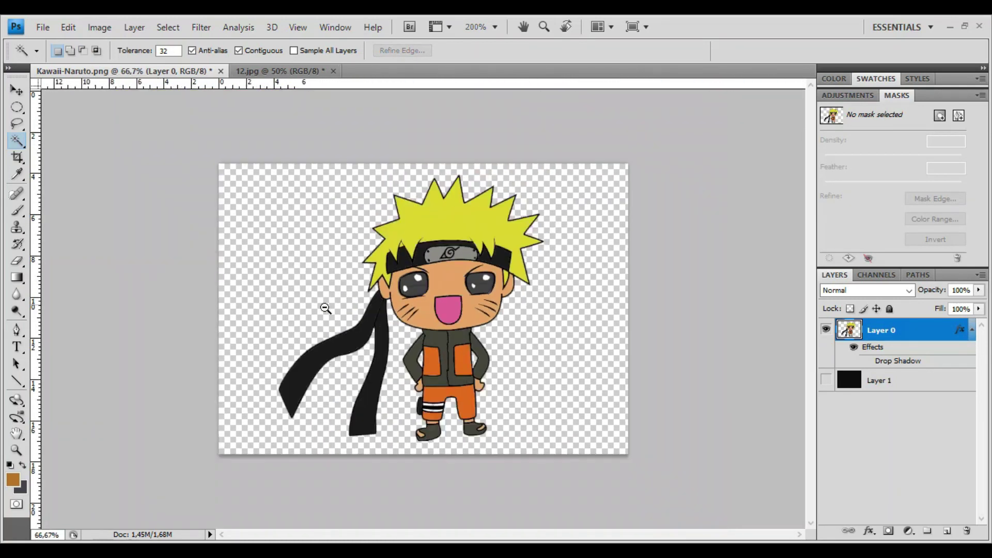
{"action": "left_click", "coordinate": [434, 313], "text": "ctrl"}
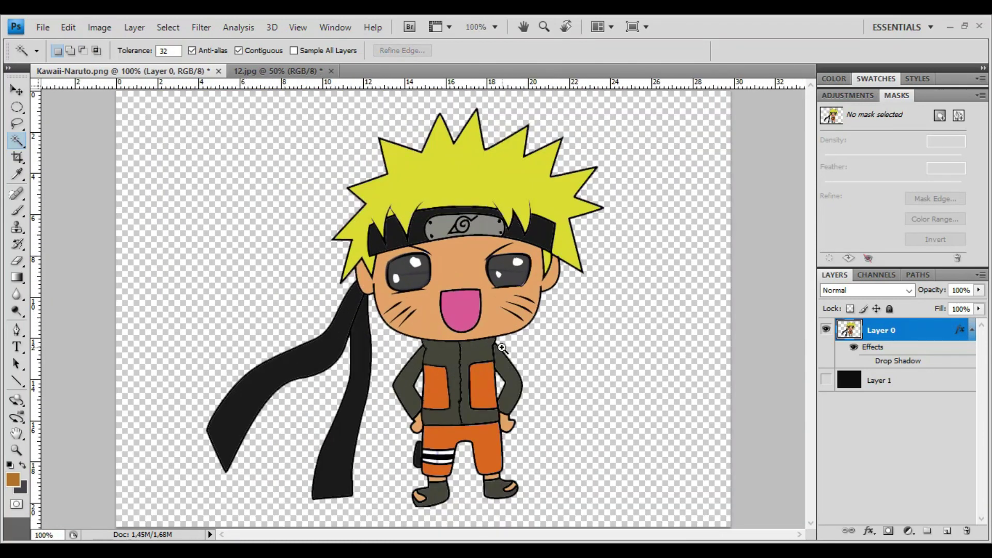
{"action": "left_click", "coordinate": [501, 347], "text": "ctrl"}
{"action": "left_click", "coordinate": [501, 347], "text": "ctrl+alt"}
{"action": "left_click", "coordinate": [866, 361]}
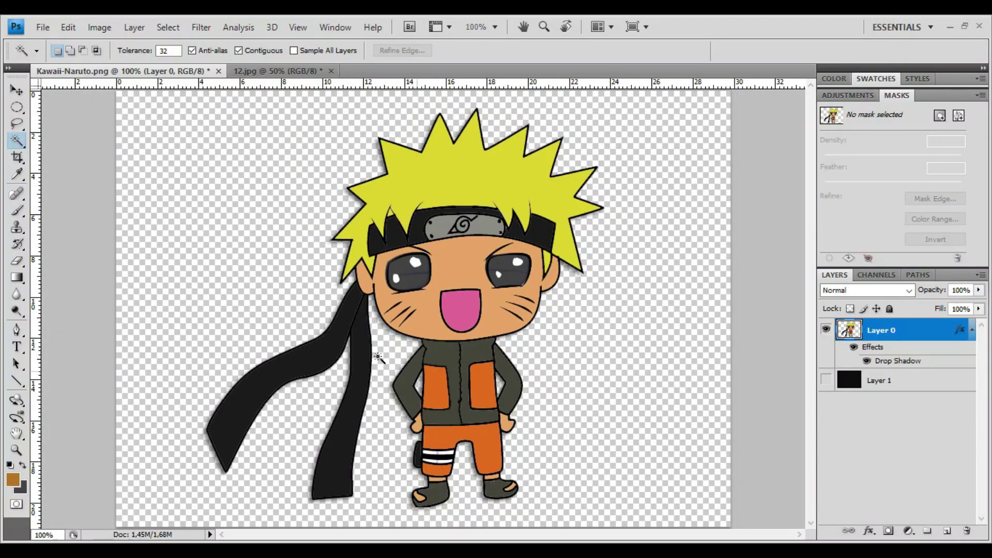
Step: Move the coloured character into 12.jpg and place it on the checkered floor in front of the claw machines
{"action": "left_click", "coordinate": [17, 90]}
{"action": "left_click", "coordinate": [443, 300], "text": "ctrl+alt"}
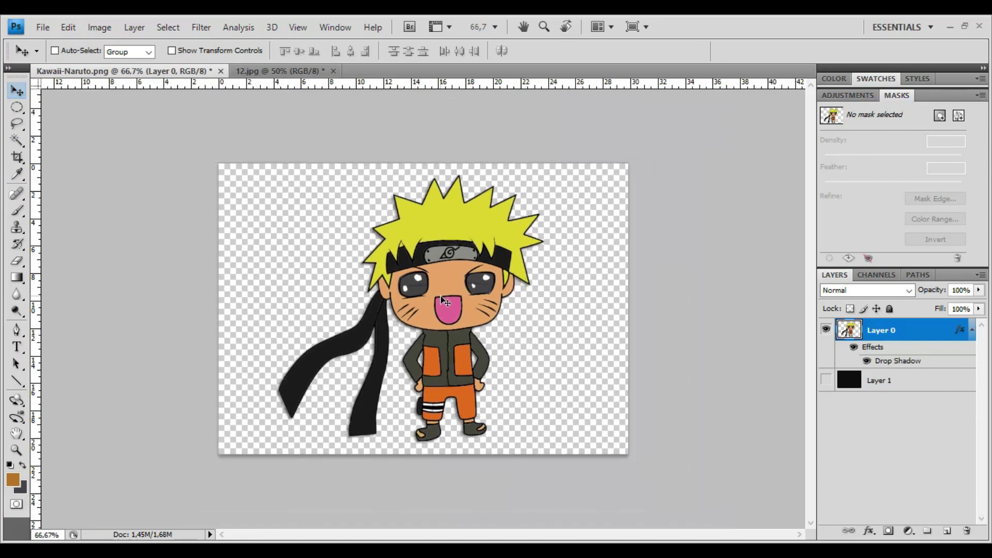
{"action": "left_click_drag", "start_coordinate": [368, 193], "coordinate": [373, 261]}
{"action": "left_click_drag", "start_coordinate": [403, 334], "coordinate": [317, 424]}
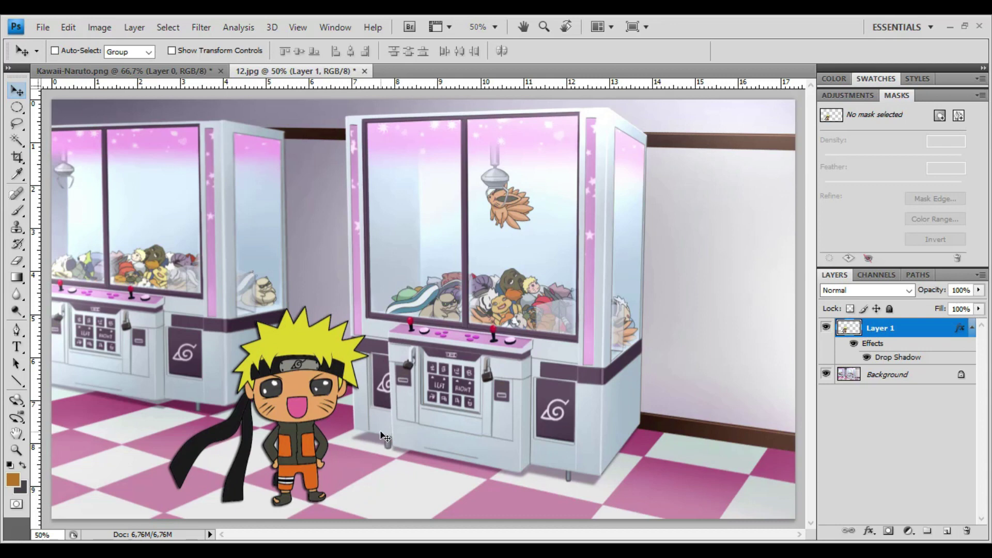